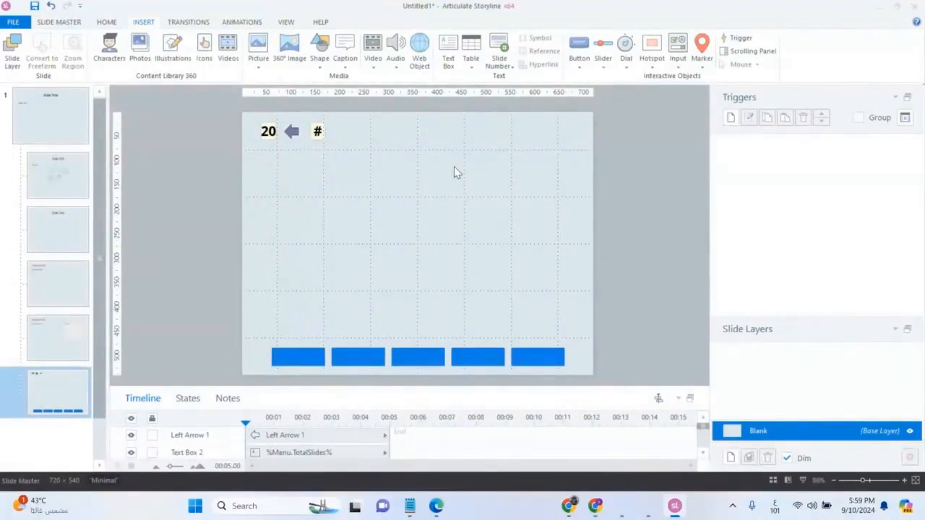
Draw a full-width rectangle, about 720 × 74 px, over the slide counter near the slide's upper edge and send it to the back
{"action": "left_click", "coordinate": [318, 64]}
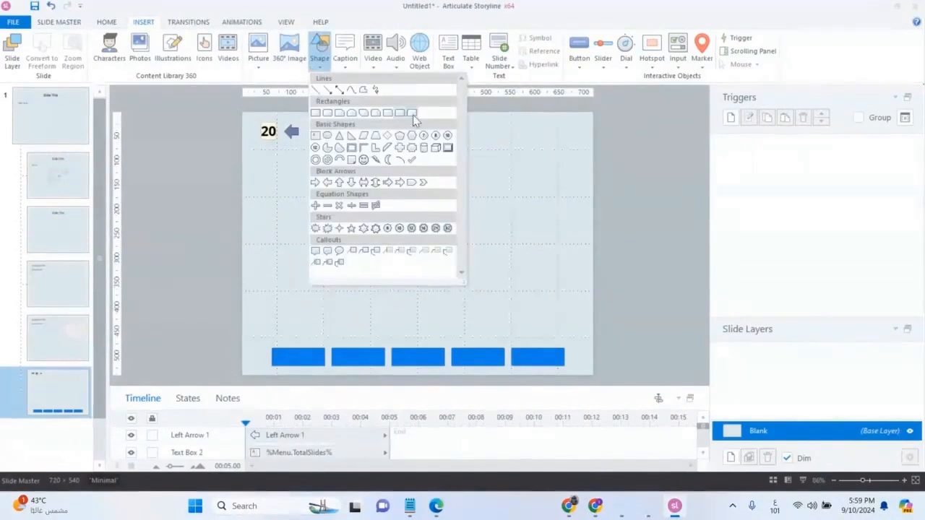
{"action": "left_click", "coordinate": [326, 114]}
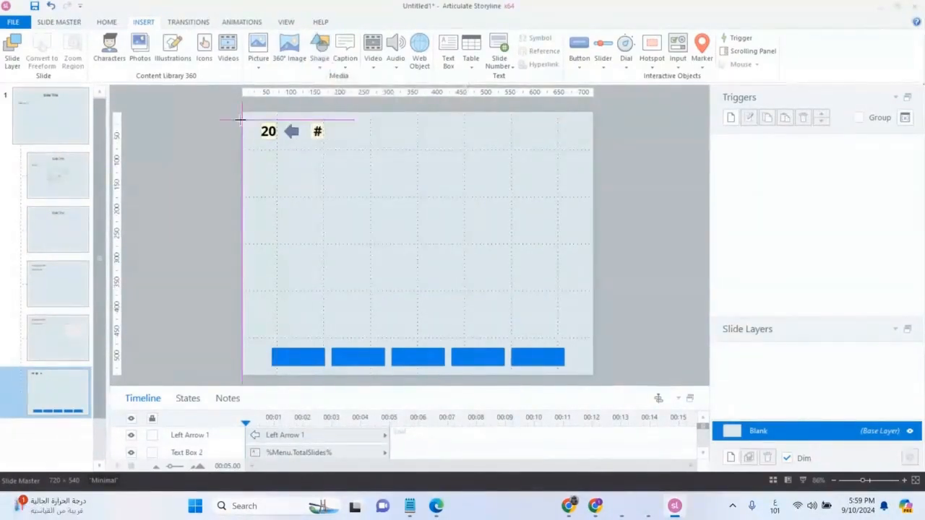
{"action": "mouse_move", "coordinate": [240, 118]}
{"action": "left_mouse_down"}
{"action": "mouse_move", "coordinate": [469, 163]}
{"action": "mouse_move", "coordinate": [594, 156]}
{"action": "left_mouse_up"}
{"action": "right_click", "coordinate": [365, 152]}
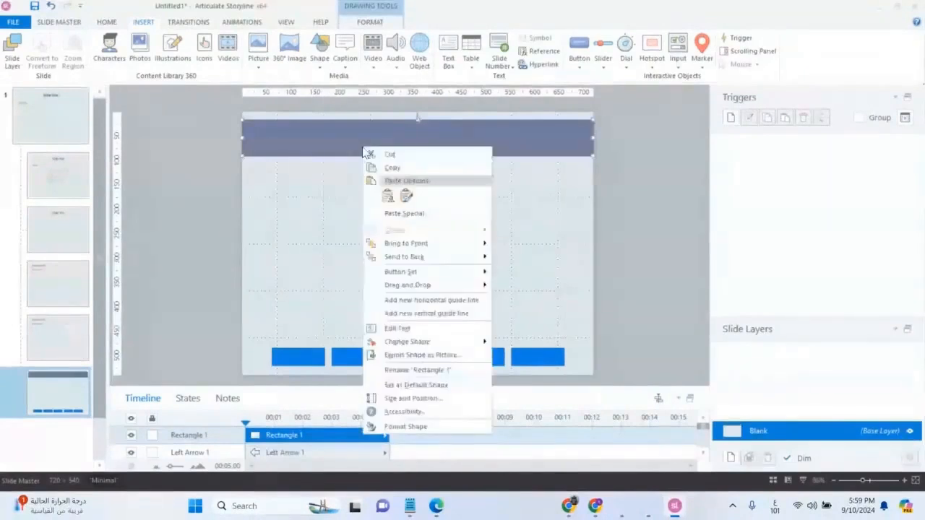
{"action": "left_click", "coordinate": [434, 262]}
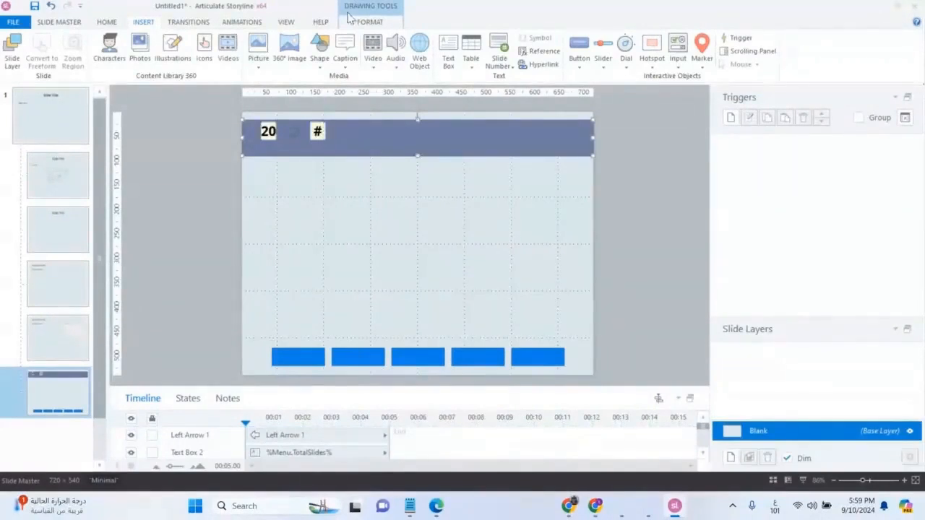
Apply the light blue gradient shape style to the full-width rectangle
{"action": "left_click", "coordinate": [369, 21]}
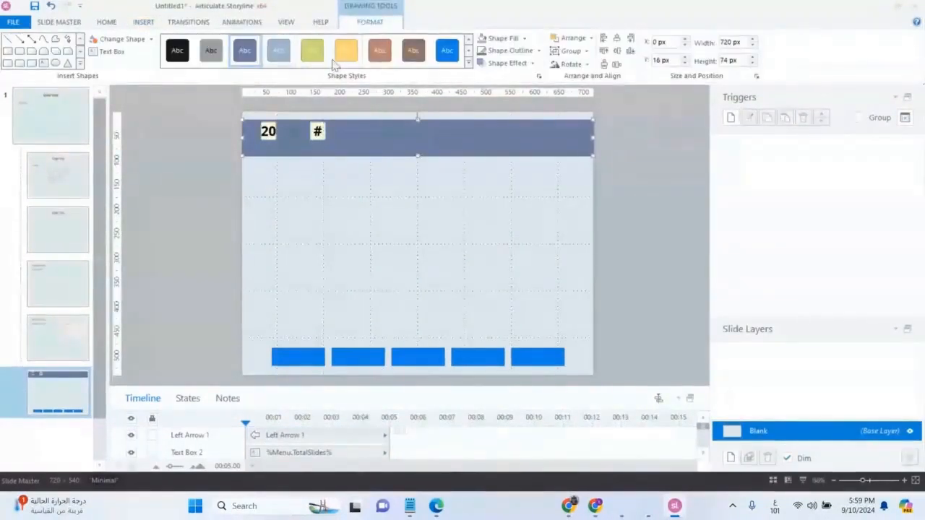
{"action": "left_click", "coordinate": [468, 64]}
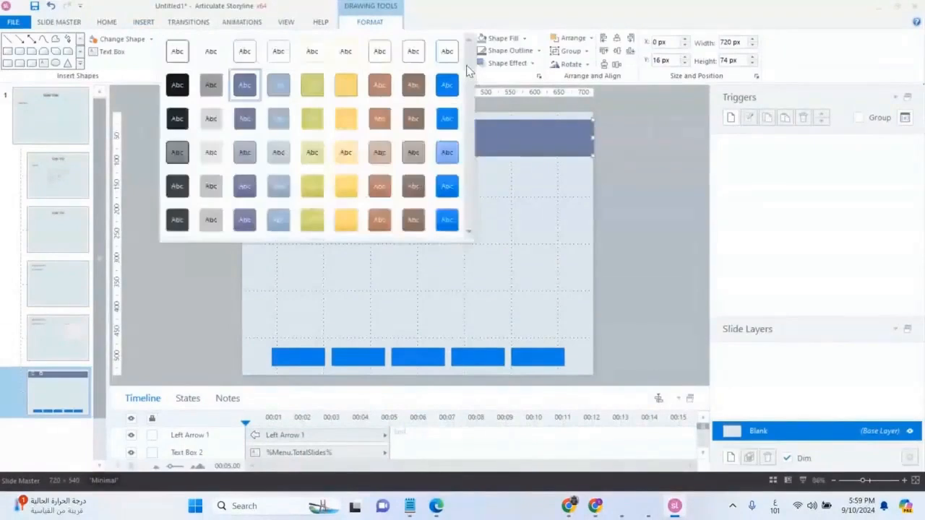
{"action": "left_click", "coordinate": [448, 154]}
{"action": "left_click", "coordinate": [377, 298]}
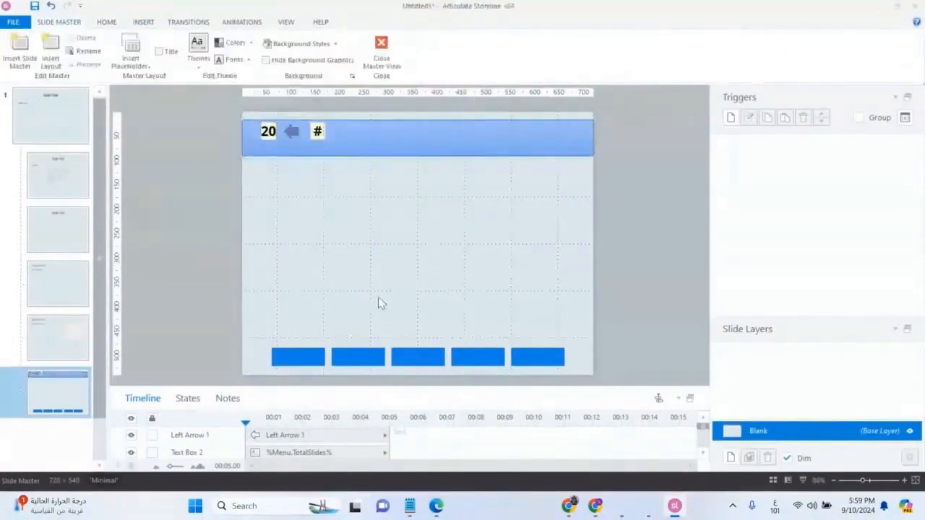
Move the blue band down the slide, clear of the slide counter
{"action": "left_click", "coordinate": [400, 142]}
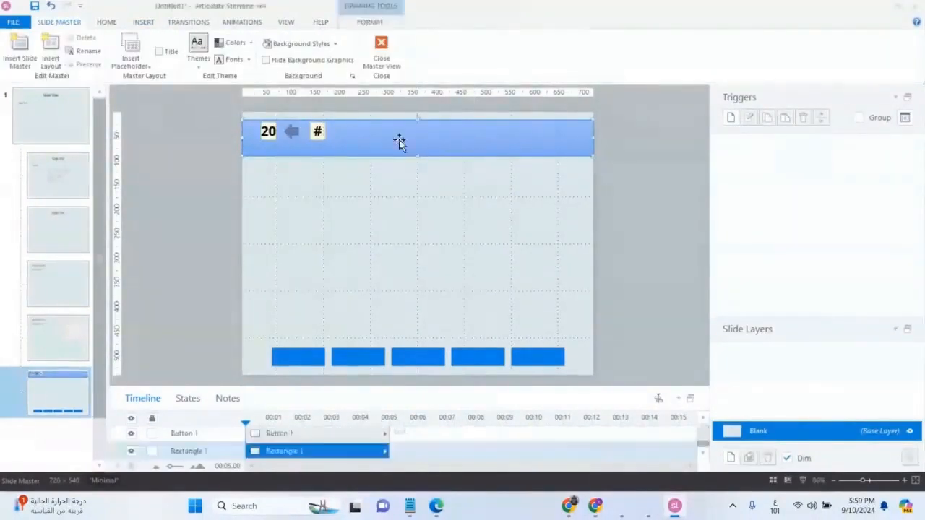
{"action": "left_click", "coordinate": [139, 22]}
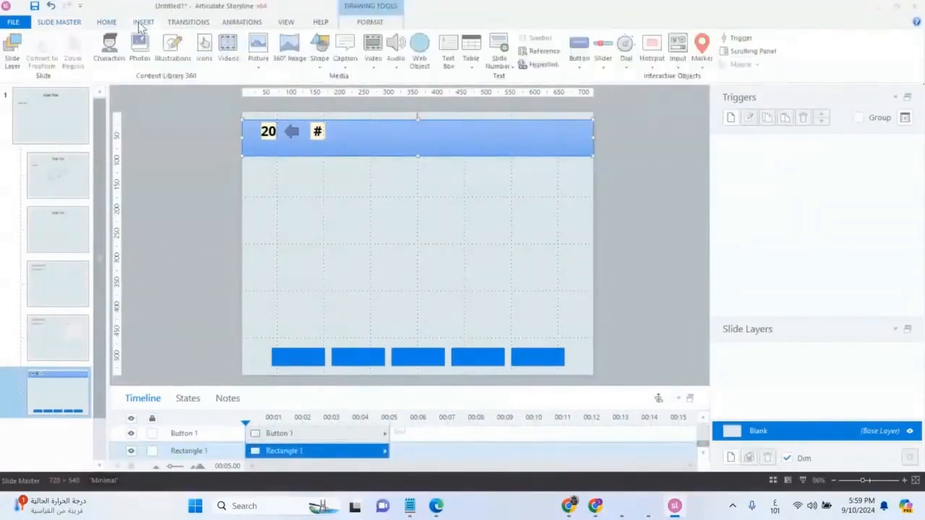
{"action": "left_click", "coordinate": [354, 217]}
{"action": "mouse_move", "coordinate": [369, 151]}
{"action": "left_mouse_down"}
{"action": "mouse_move", "coordinate": [364, 215]}
{"action": "mouse_move", "coordinate": [376, 224]}
{"action": "left_mouse_up"}
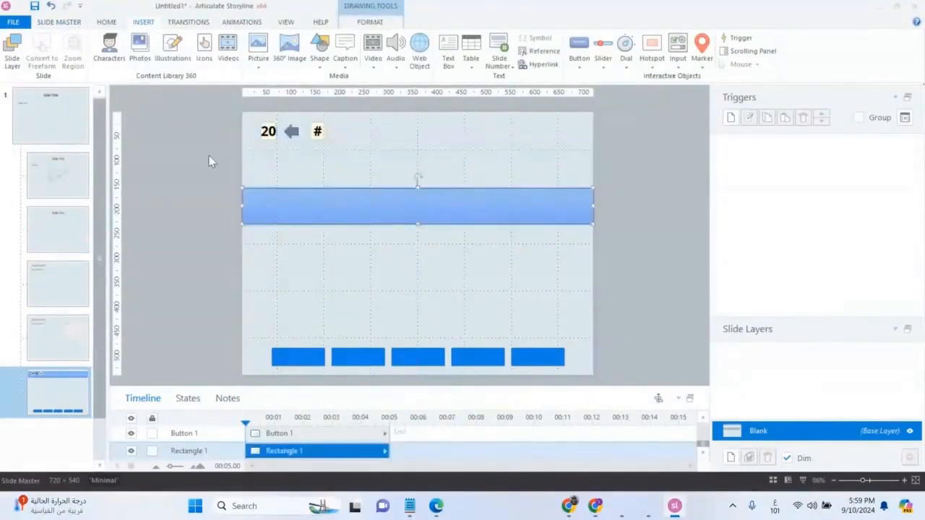
{"action": "left_click", "coordinate": [212, 107]}
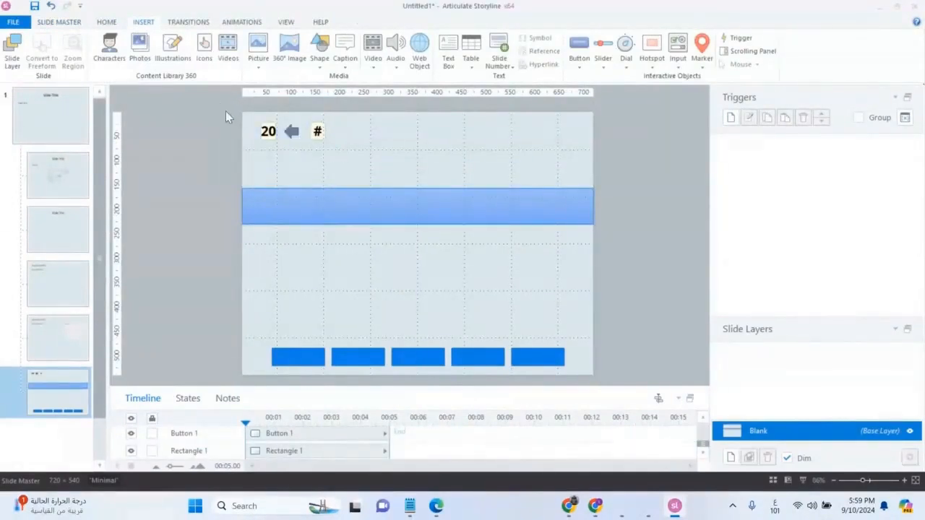
Move the slide counter's two number boxes and arrow to the slide's top centre, and nudge the total-slides box slightly away from the arrow
{"action": "left_click_drag", "start_coordinate": [346, 159], "coordinate": [237, 113]}
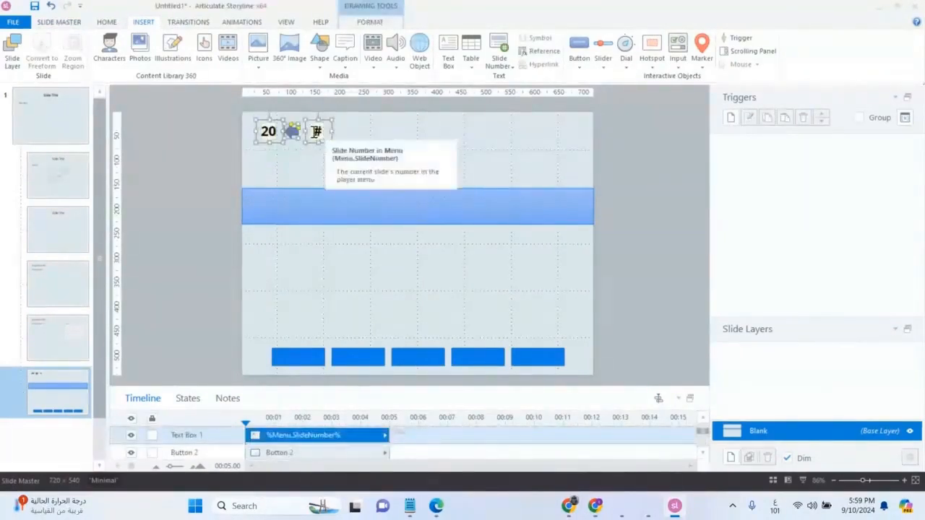
{"action": "mouse_move", "coordinate": [310, 142]}
{"action": "left_mouse_down"}
{"action": "mouse_move", "coordinate": [340, 262]}
{"action": "mouse_move", "coordinate": [397, 325]}
{"action": "mouse_move", "coordinate": [539, 166]}
{"action": "mouse_move", "coordinate": [408, 133]}
{"action": "mouse_move", "coordinate": [434, 133]}
{"action": "mouse_move", "coordinate": [442, 140]}
{"action": "mouse_move", "coordinate": [419, 133]}
{"action": "mouse_move", "coordinate": [434, 142]}
{"action": "left_mouse_up"}
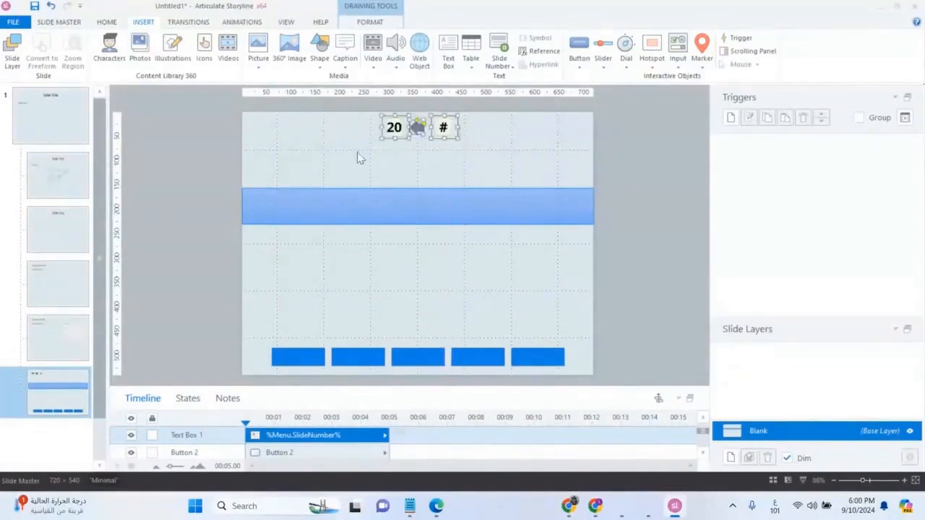
{"action": "left_click", "coordinate": [386, 142]}
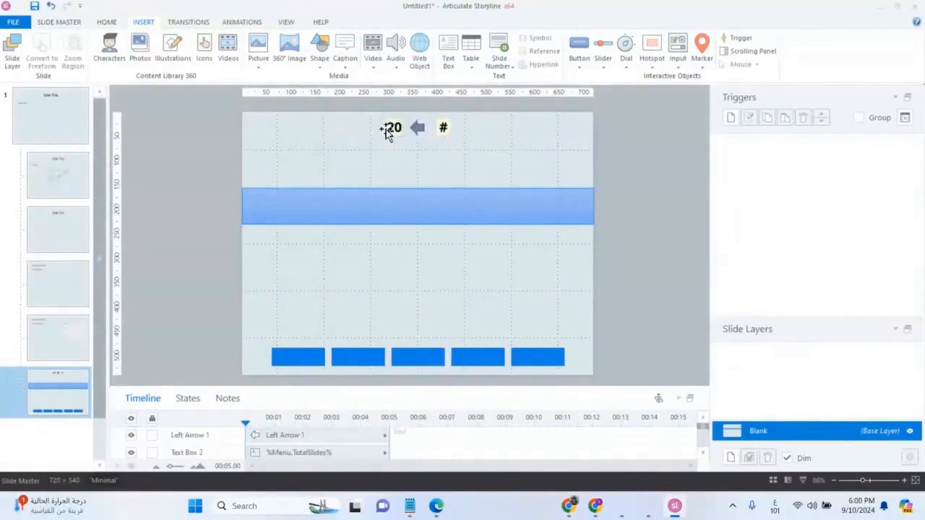
{"action": "left_click", "coordinate": [391, 129]}
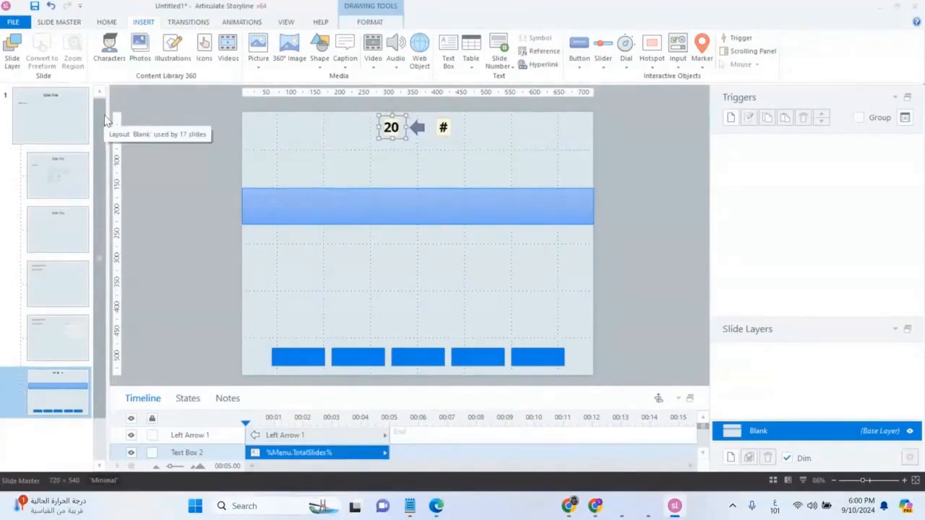
Move the blue band up directly beneath the slide counter and enter the title "الدرس الاول : مكونات الكمبيوتر" in it
{"action": "left_click", "coordinate": [395, 201]}
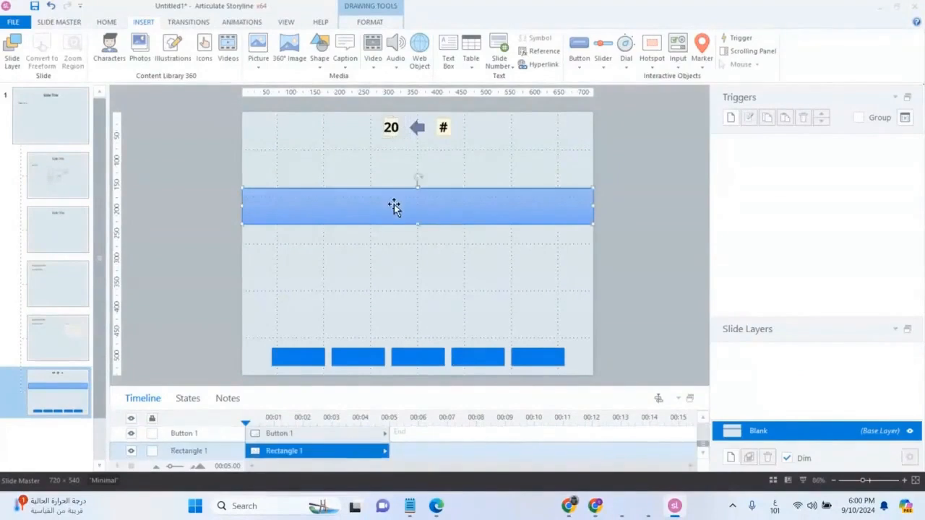
{"action": "left_click_drag", "start_coordinate": [394, 202], "coordinate": [397, 165]}
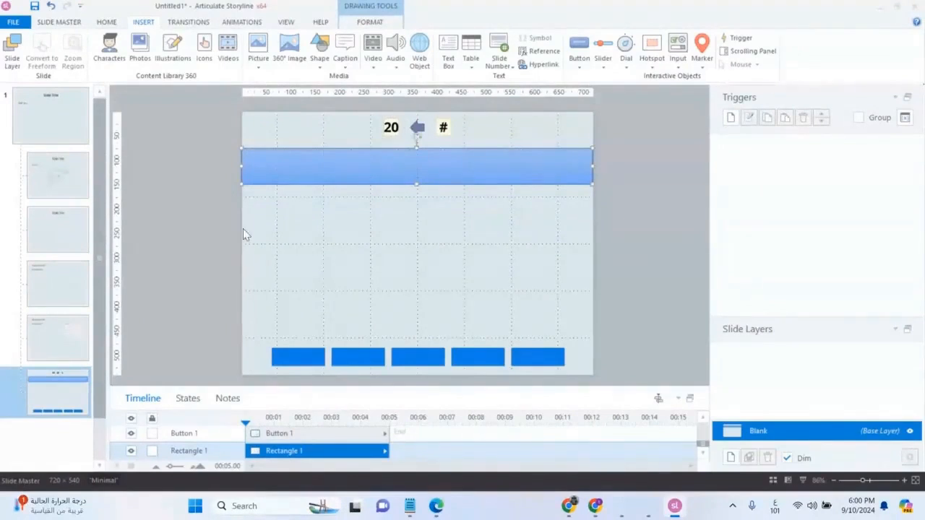
{"action": "right_click", "coordinate": [414, 170]}
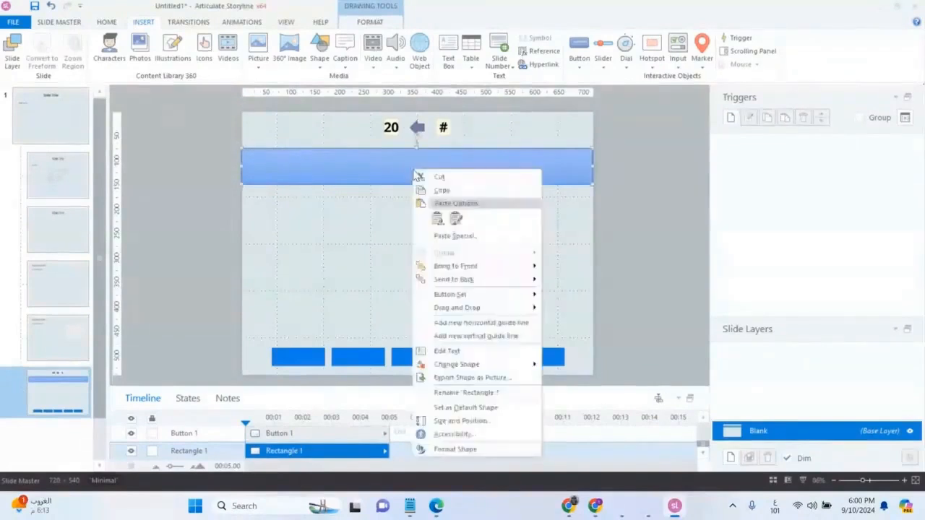
{"action": "left_click", "coordinate": [444, 356]}
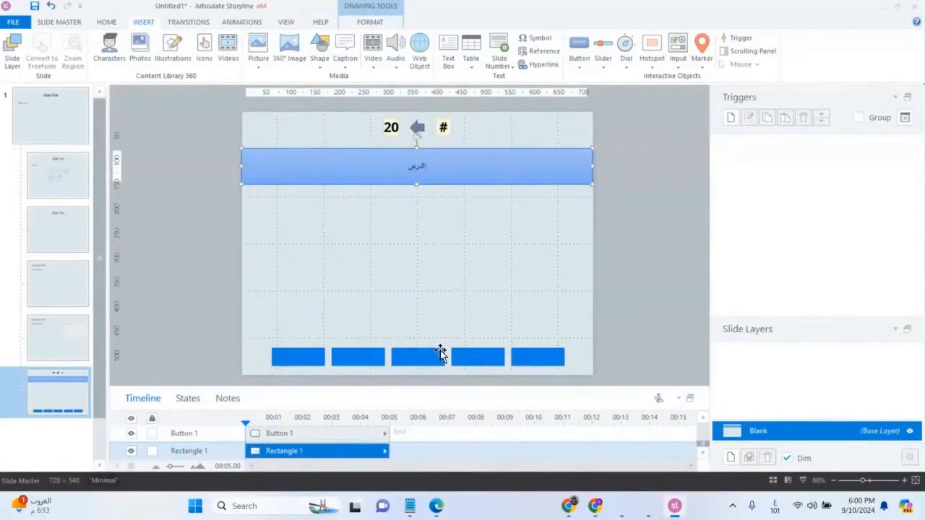
{"action": "type", "text": "ل : مكونات الكمبيوتر"}
Make the whole lesson title in the blue band bold and enlarge it to 28 pt
{"action": "triple_click", "coordinate": [426, 168]}
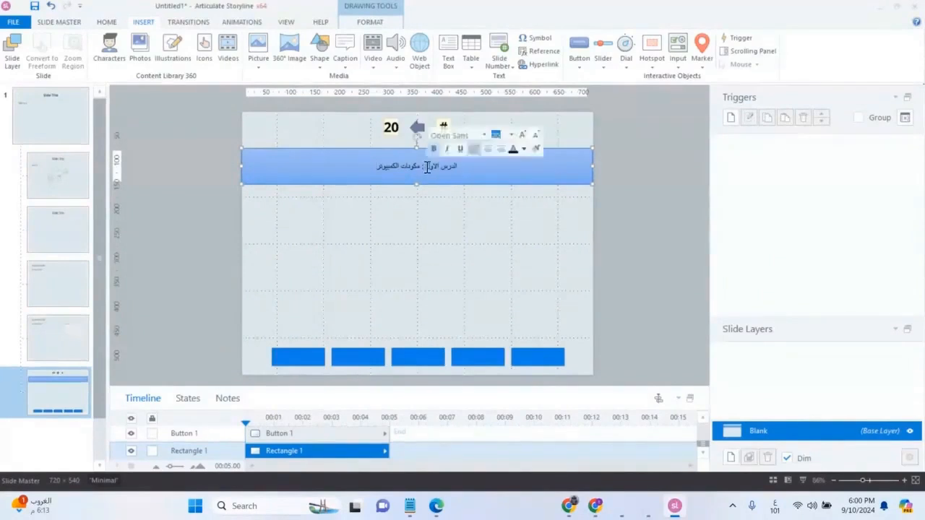
{"action": "left_click", "coordinate": [99, 19]}
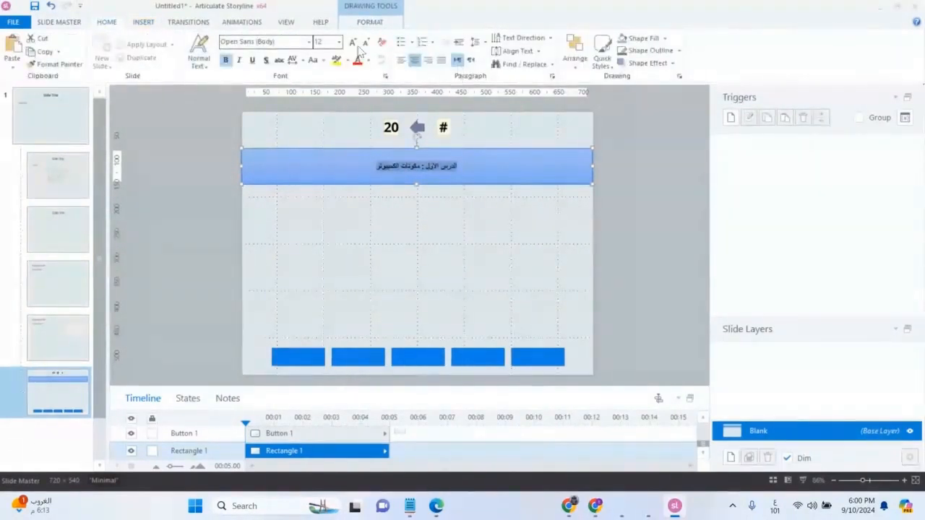
{"action": "left_click", "coordinate": [353, 42]}
{"action": "left_click", "coordinate": [353, 42]}
{"action": "left_click", "coordinate": [352, 43]}
{"action": "left_click", "coordinate": [352, 43]}
{"action": "left_click", "coordinate": [353, 43]}
{"action": "left_click", "coordinate": [353, 43]}
{"action": "left_click", "coordinate": [426, 240]}
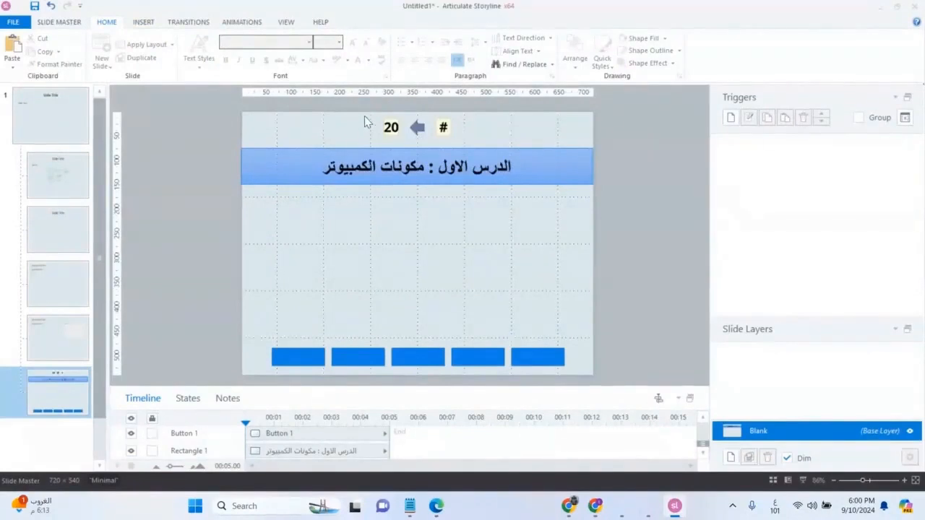
Move the slide counter's number boxes and arrow together into the empty area below the title band
{"action": "mouse_move", "coordinate": [482, 116]}
{"action": "left_mouse_down"}
{"action": "mouse_move", "coordinate": [338, 154]}
{"action": "mouse_move", "coordinate": [368, 144]}
{"action": "left_mouse_up"}
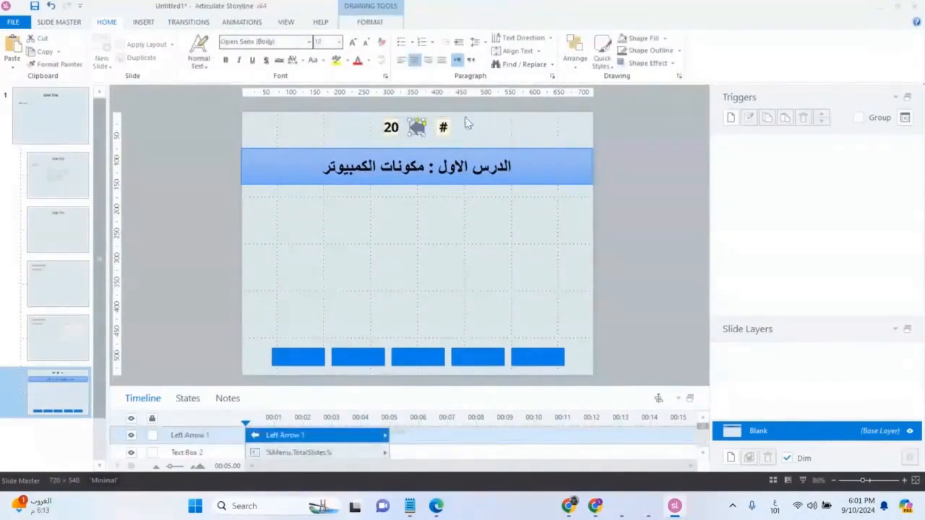
{"action": "mouse_move", "coordinate": [476, 113]}
{"action": "left_mouse_down"}
{"action": "mouse_move", "coordinate": [356, 133]}
{"action": "mouse_move", "coordinate": [356, 143]}
{"action": "left_mouse_up"}
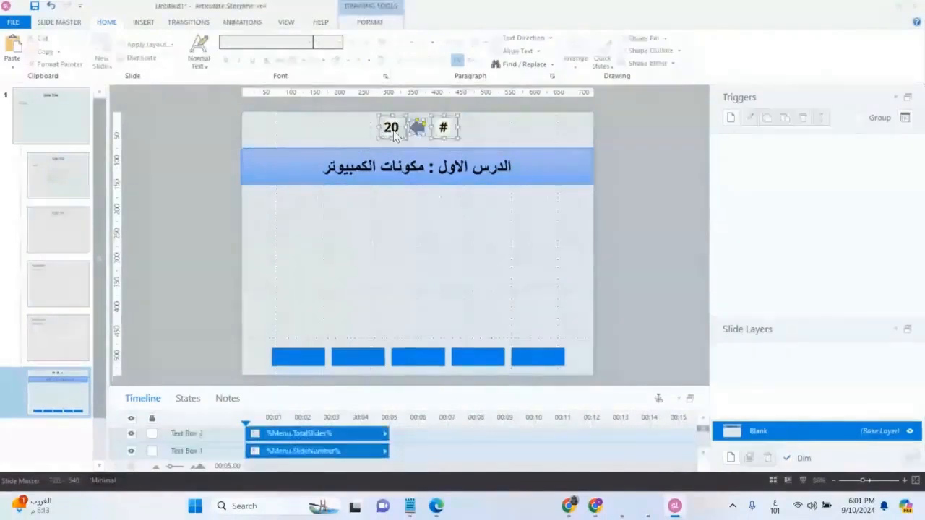
{"action": "left_click_drag", "start_coordinate": [418, 127], "coordinate": [393, 214]}
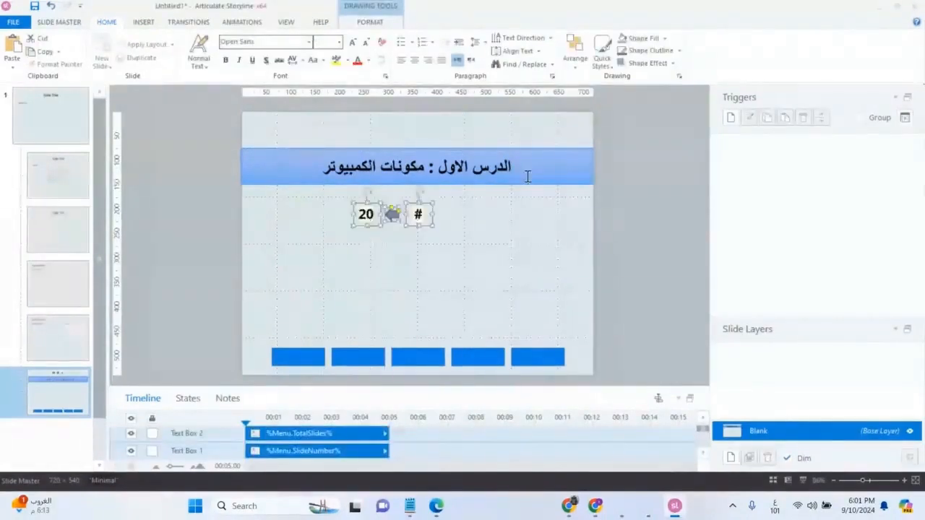
Move the title band up flush with the slide's top edge
{"action": "left_click", "coordinate": [522, 179]}
{"action": "mouse_move", "coordinate": [513, 188]}
{"action": "left_mouse_down"}
{"action": "mouse_move", "coordinate": [514, 151]}
{"action": "mouse_move", "coordinate": [518, 158]}
{"action": "left_mouse_up"}
{"action": "left_click", "coordinate": [516, 246]}
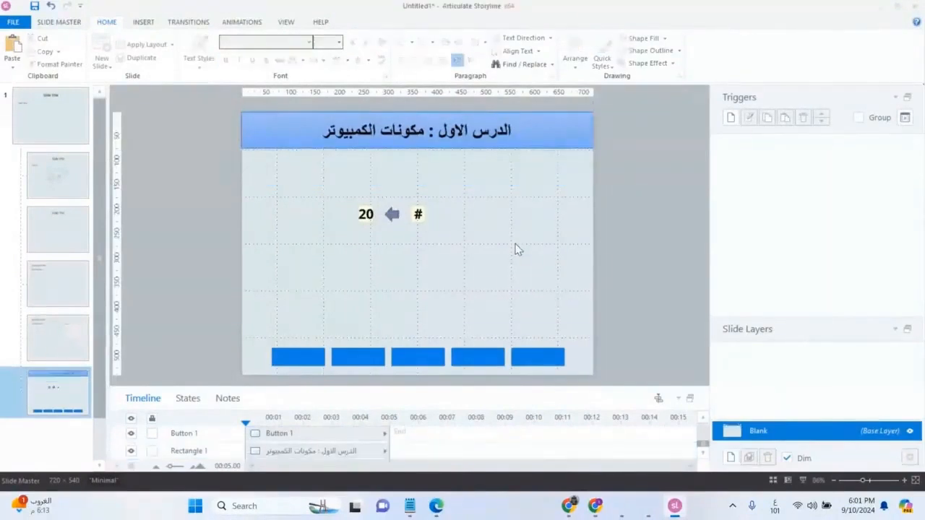
Insert the course name "مقدمة في الحاسب - " at the beginning of the title, before "الدرس الاول"
{"action": "left_click", "coordinate": [502, 133]}
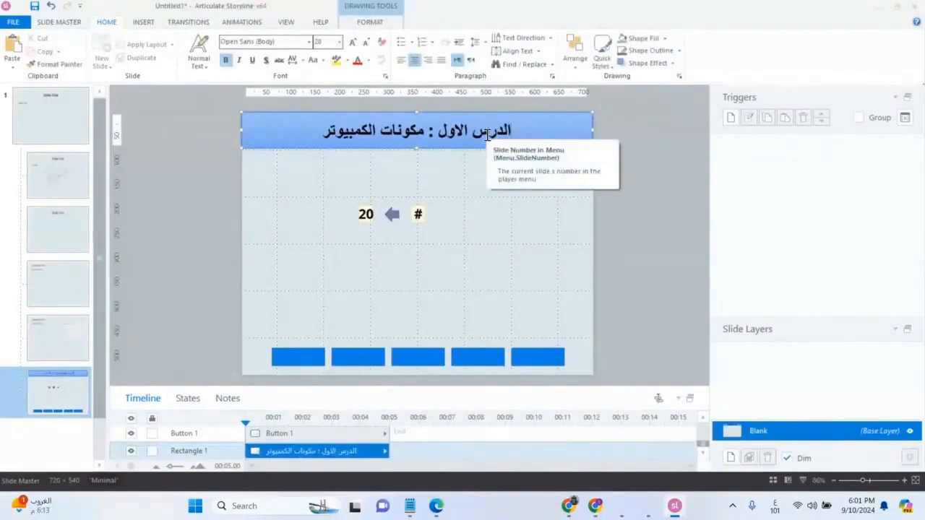
{"action": "type", "text": "مق"}
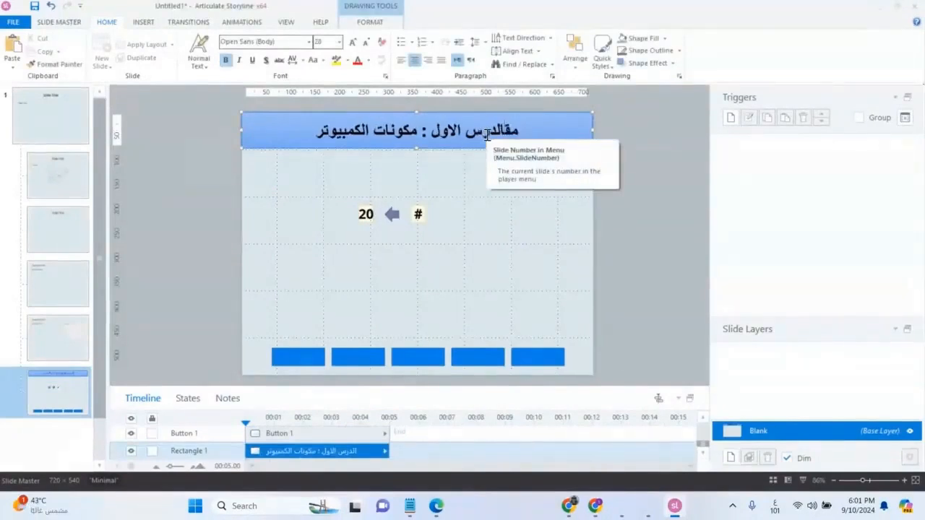
{"action": "type", "text": "دم"}
{"action": "type", "text": "ة فى الح"}
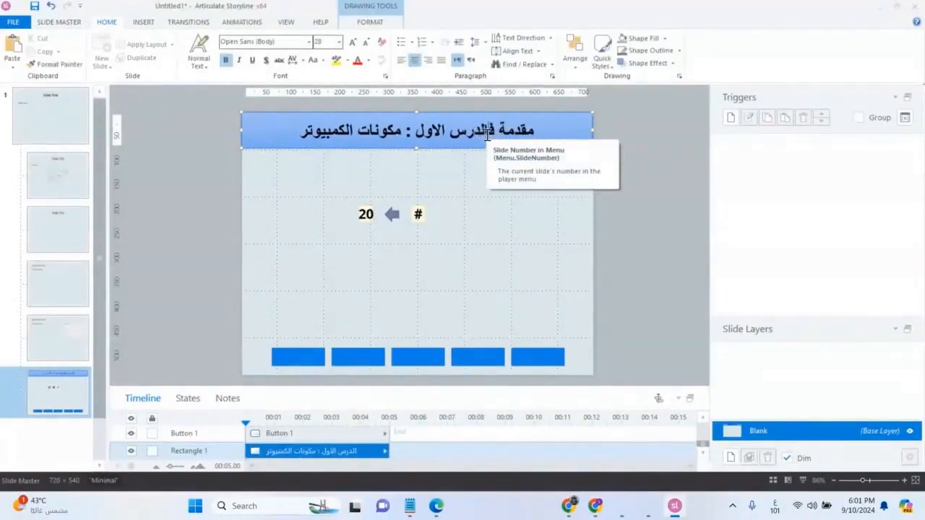
{"action": "type", "text": "اسب "}
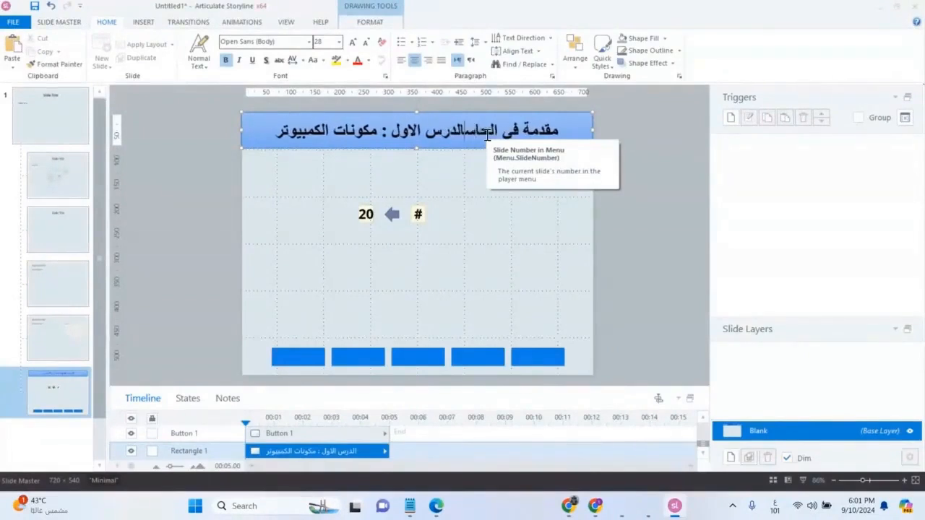
{"action": "type", "text": "-"}
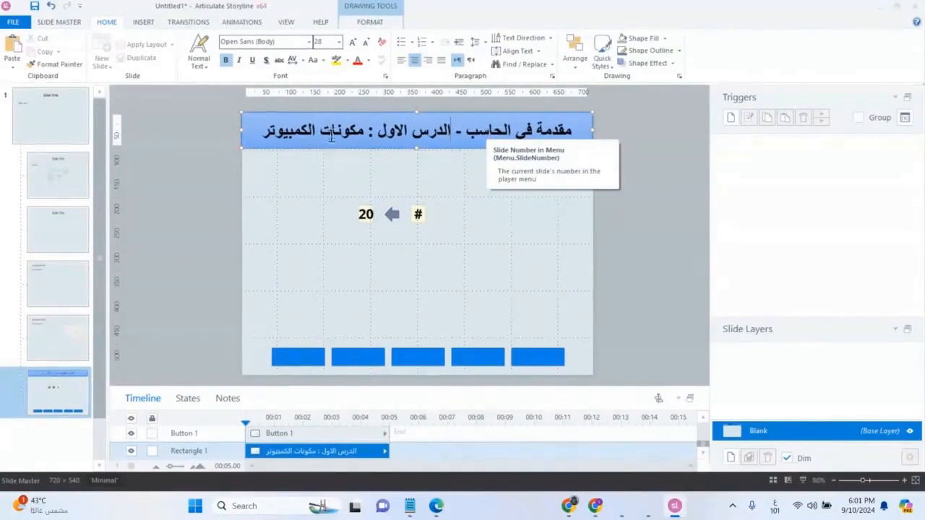
Remove the space before the title's colon and add the word "مقرر" at the start of the title
{"action": "left_click", "coordinate": [377, 139]}
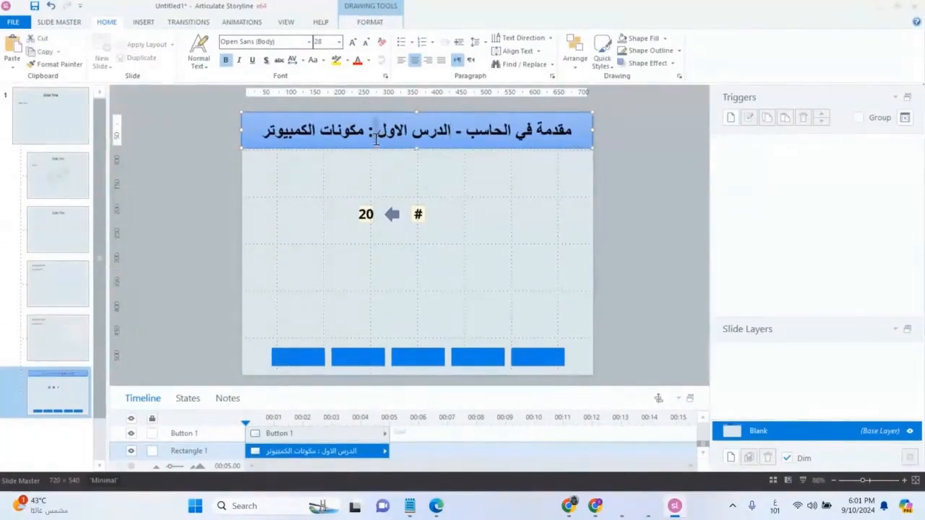
{"action": "key", "text": "BackSpace"}
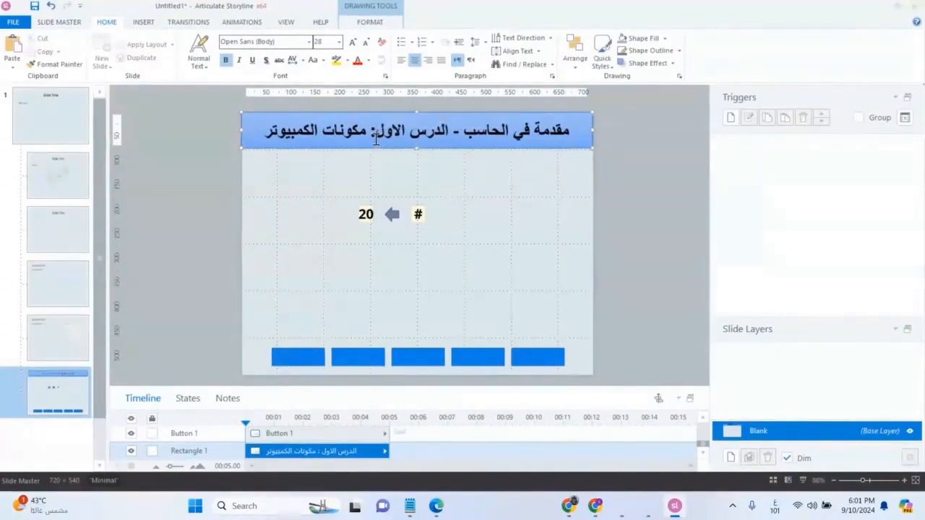
{"action": "left_click", "coordinate": [519, 237]}
{"action": "left_click", "coordinate": [566, 135]}
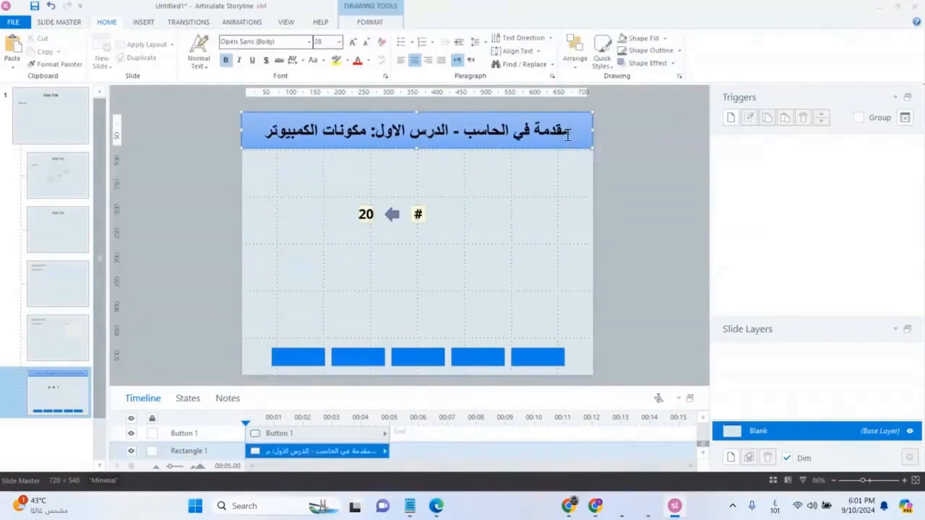
{"action": "type", "text": "مقرر"}
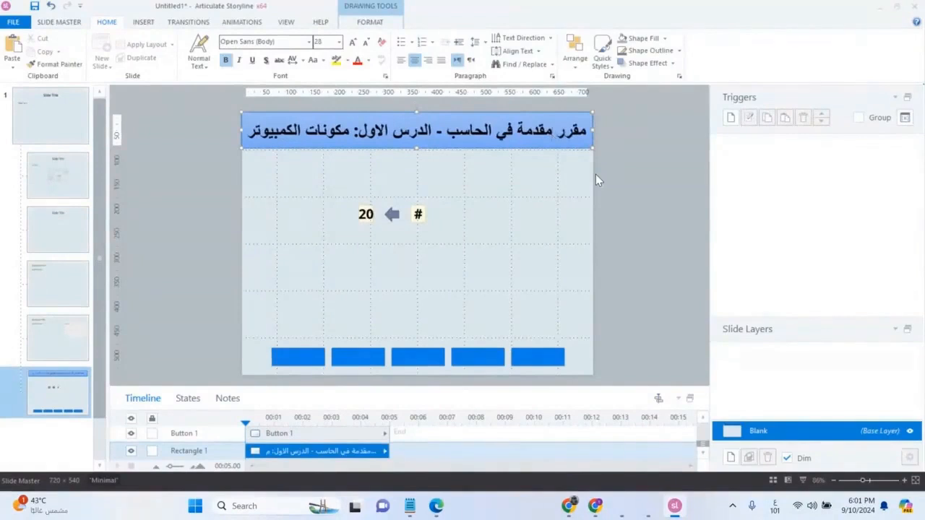
Reduce the font size of the title text in the blue banner so it sits with space at both ends
{"action": "left_click", "coordinate": [538, 230]}
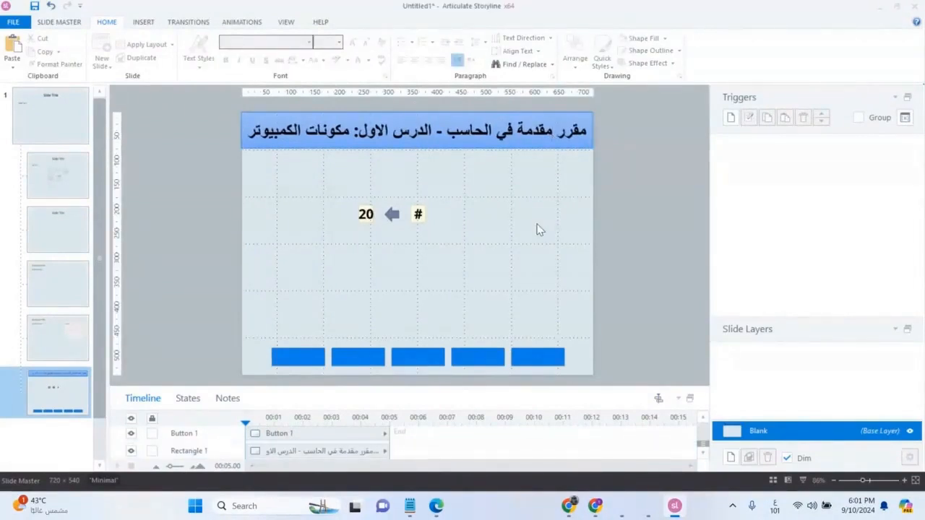
{"action": "left_click", "coordinate": [473, 131]}
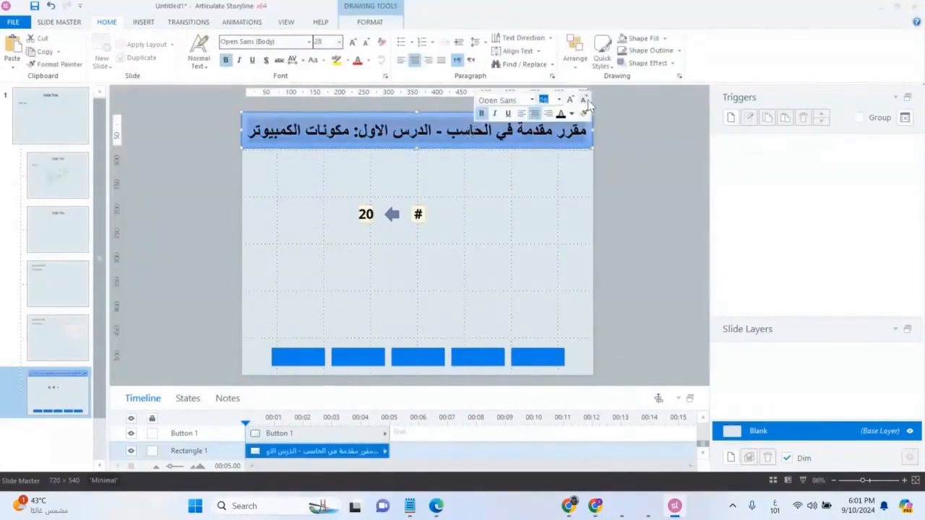
{"action": "left_click", "coordinate": [582, 99]}
{"action": "left_click", "coordinate": [569, 100]}
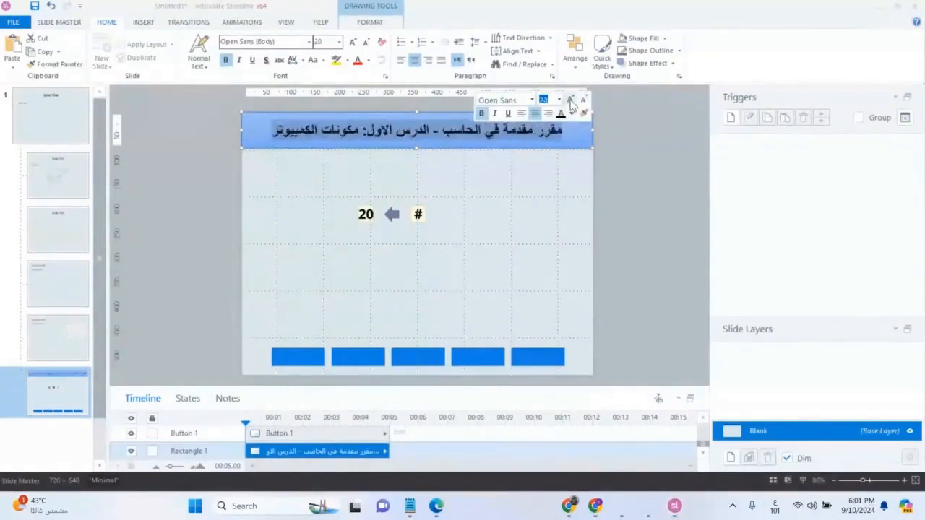
{"action": "left_click", "coordinate": [521, 183]}
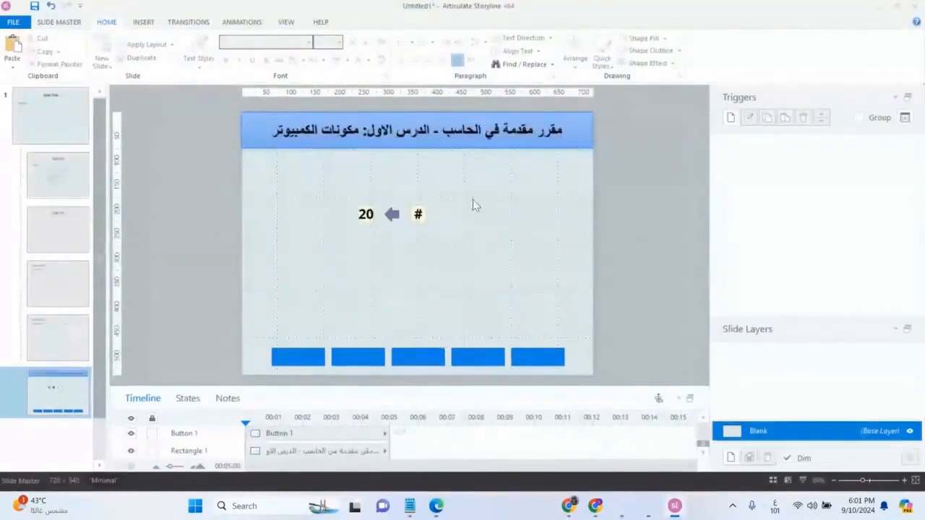
Move the slide counter down just above the leftmost button and shift all five navigation buttons closer to the slide's left edge
{"action": "left_click_drag", "start_coordinate": [453, 193], "coordinate": [321, 246]}
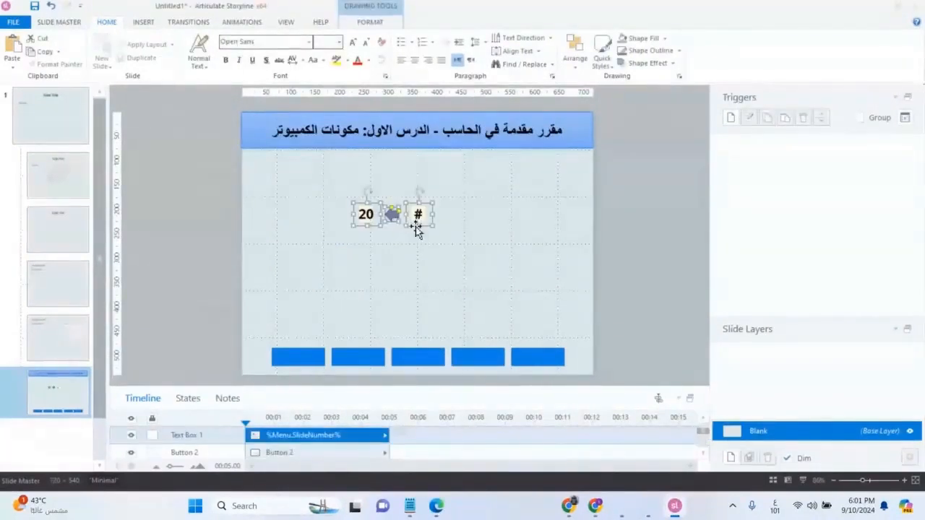
{"action": "left_click_drag", "start_coordinate": [415, 229], "coordinate": [315, 323]}
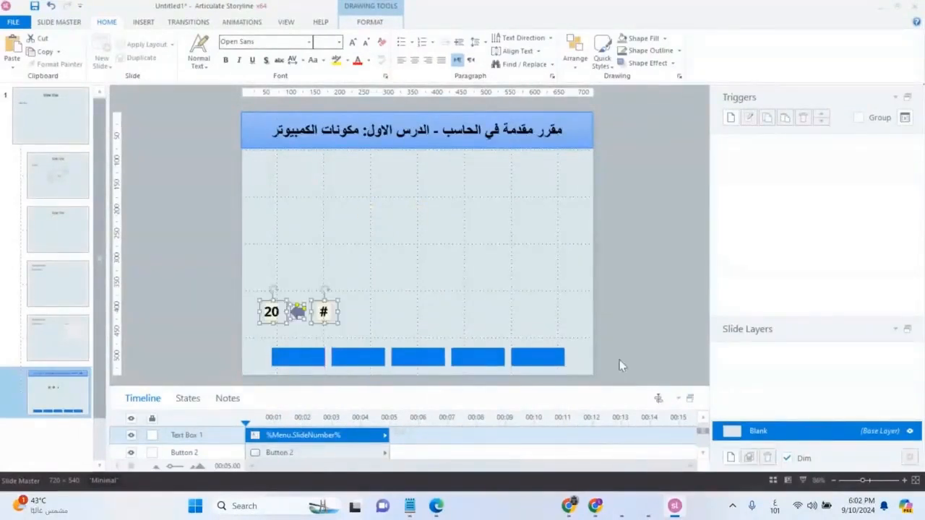
{"action": "left_click", "coordinate": [631, 336]}
{"action": "left_click_drag", "start_coordinate": [631, 335], "coordinate": [297, 400]}
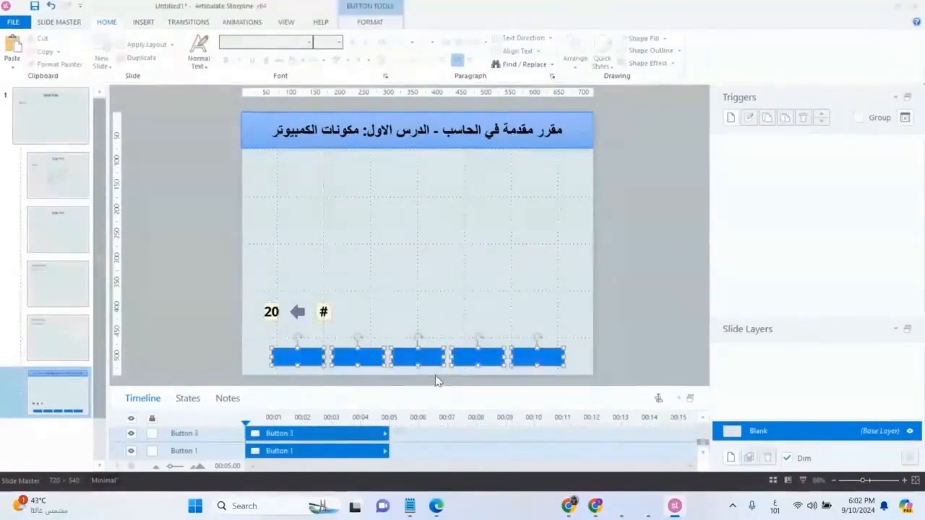
{"action": "left_click_drag", "start_coordinate": [532, 354], "coordinate": [494, 354]}
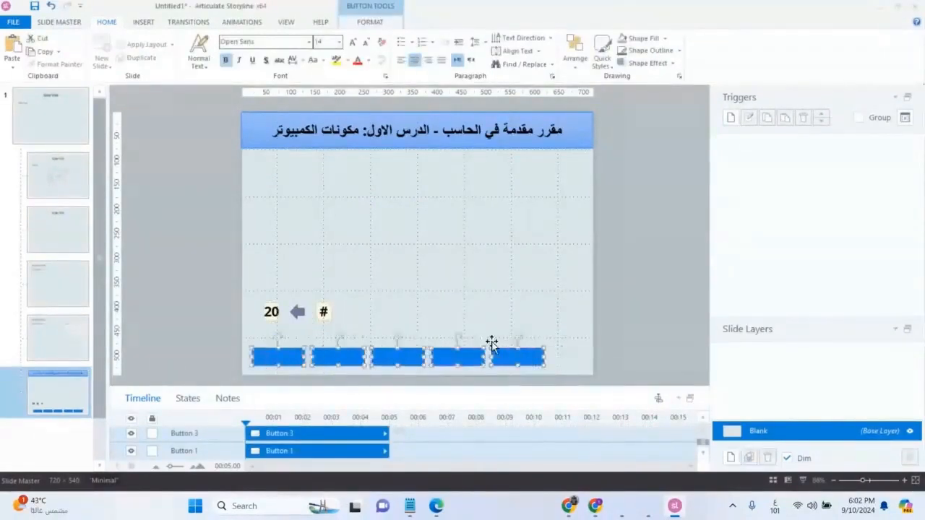
{"action": "left_click", "coordinate": [373, 302]}
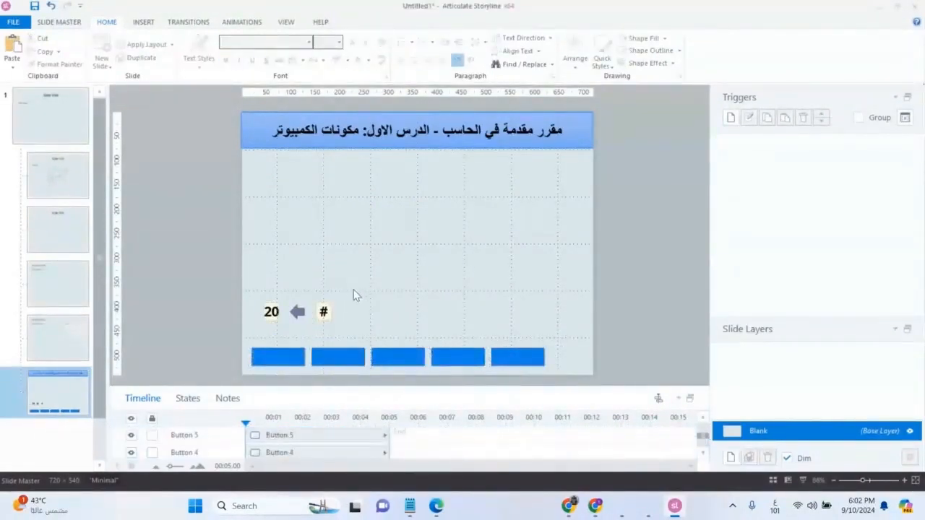
Shrink the slide counter's two number boxes and arrow together and reduce the numbers' font size to 16
{"action": "left_click", "coordinate": [320, 313]}
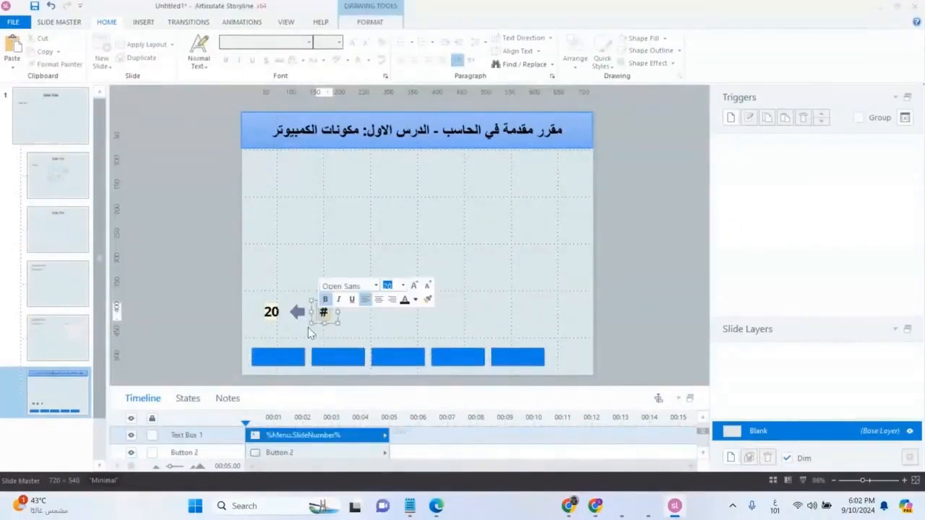
{"action": "left_click_drag", "start_coordinate": [363, 292], "coordinate": [261, 332]}
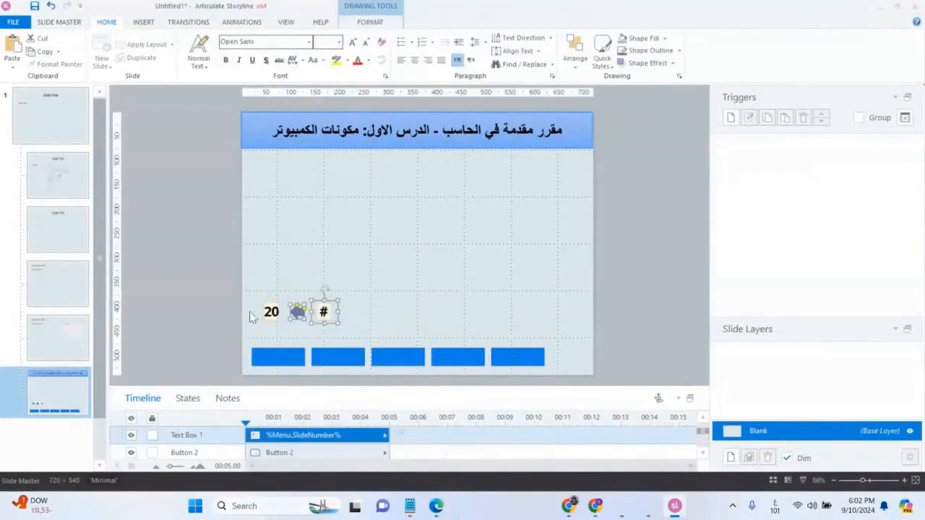
{"action": "left_click_drag", "start_coordinate": [253, 297], "coordinate": [334, 322]}
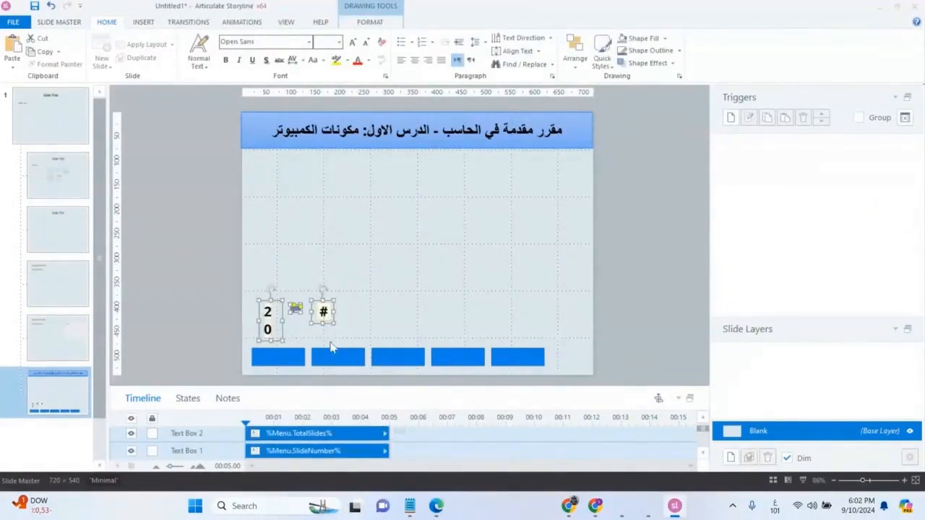
{"action": "left_click", "coordinate": [366, 43]}
{"action": "left_click", "coordinate": [366, 44]}
{"action": "left_click", "coordinate": [351, 282]}
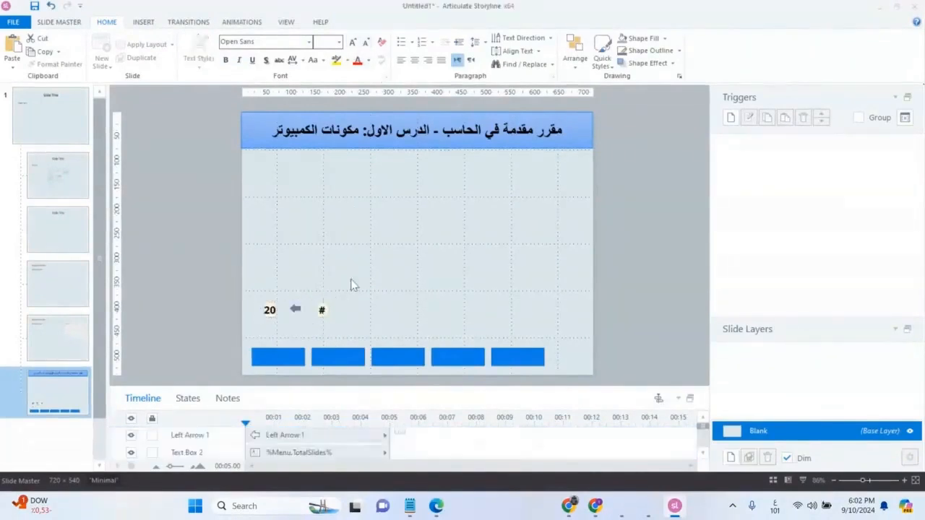
Move the current slide number box (#) to the slide's lower right corner, in line with the navigation buttons
{"action": "left_click", "coordinate": [321, 307]}
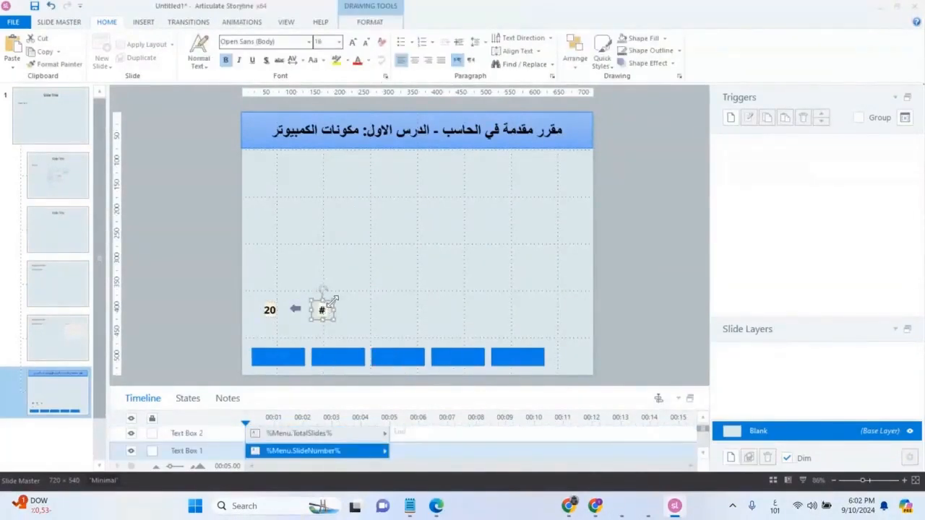
{"action": "left_click_drag", "start_coordinate": [337, 302], "coordinate": [588, 350]}
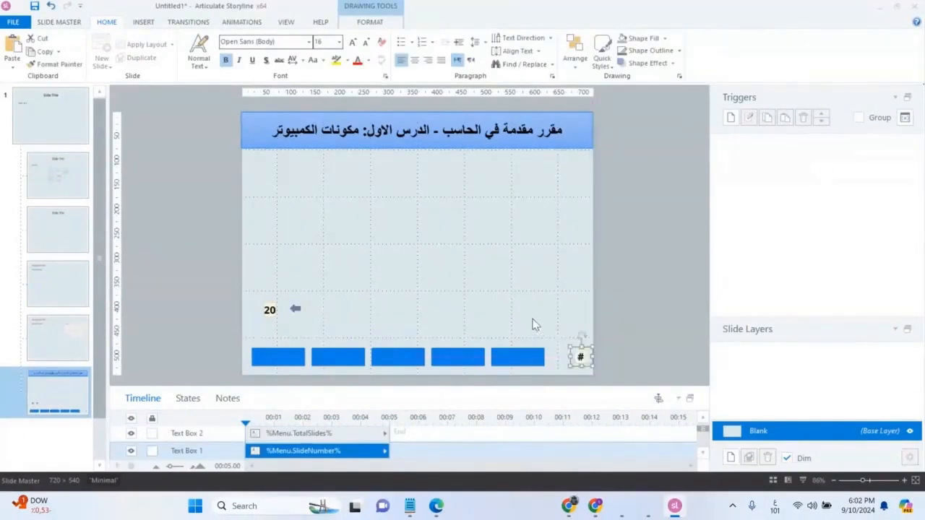
{"action": "left_click", "coordinate": [535, 325]}
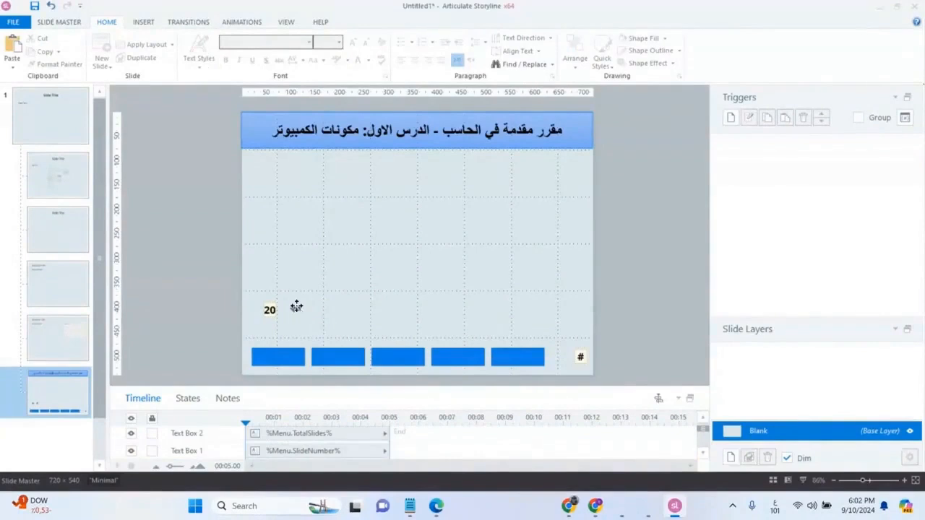
Delete the left arrow from the slide counter
{"action": "left_click", "coordinate": [296, 306]}
{"action": "left_click_drag", "start_coordinate": [295, 309], "coordinate": [456, 302]}
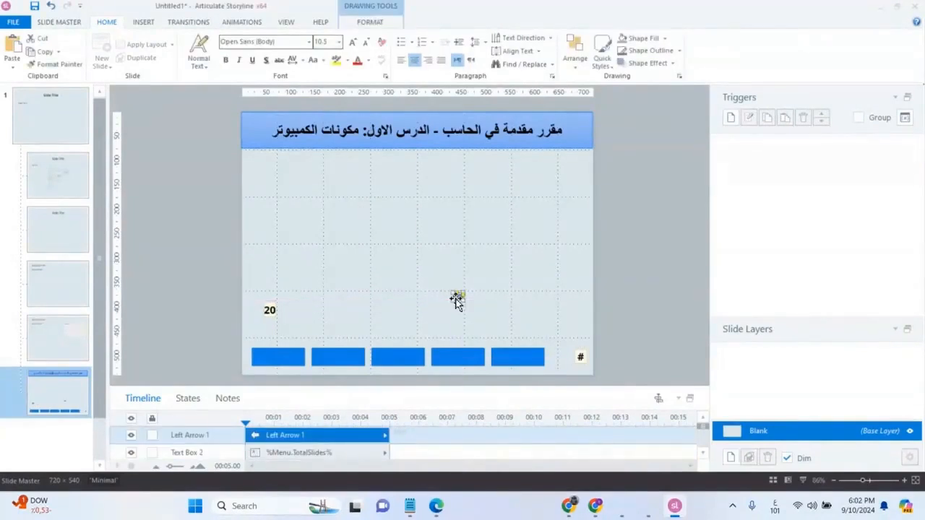
{"action": "key", "text": "Delete"}
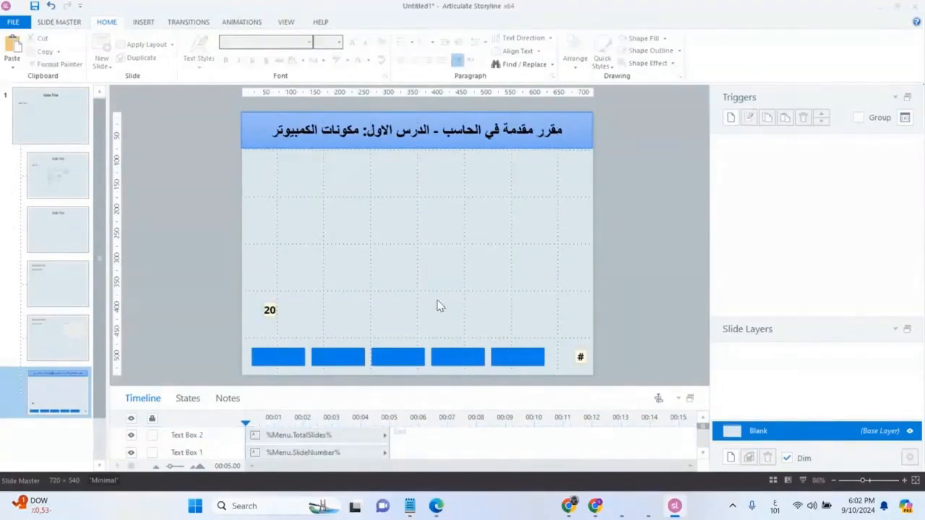
Draw a slanted line about 7 px wide and 38 px high just left of the slide number box as a slash
{"action": "left_click", "coordinate": [143, 22]}
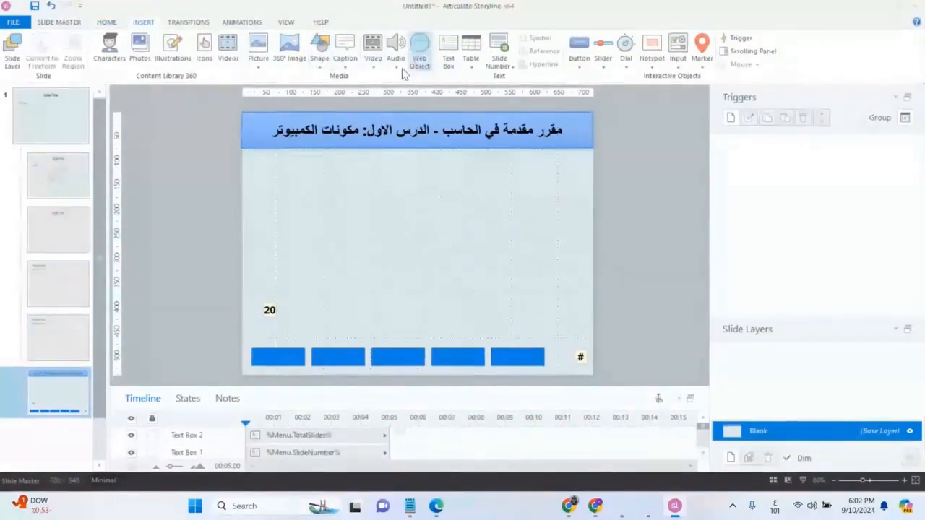
{"action": "left_click", "coordinate": [319, 61]}
{"action": "left_click", "coordinate": [318, 103]}
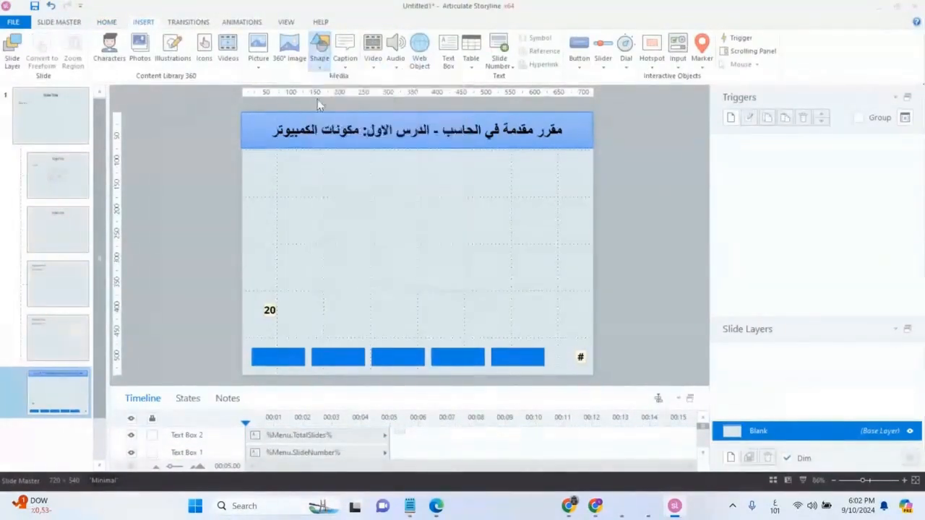
{"action": "left_click_drag", "start_coordinate": [573, 348], "coordinate": [569, 367]}
Turn on bold for the slanted line and apply the first black line preset style to it
{"action": "left_click", "coordinate": [106, 22]}
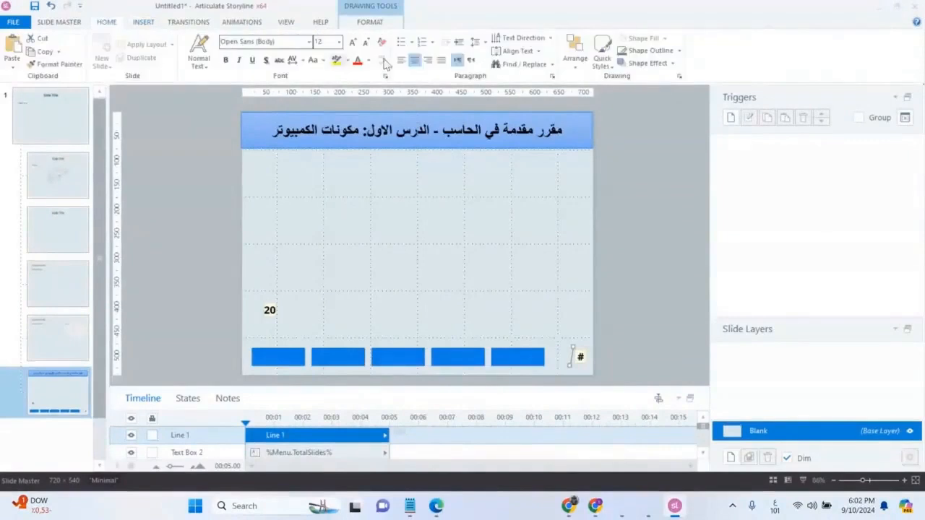
{"action": "left_click", "coordinate": [227, 60]}
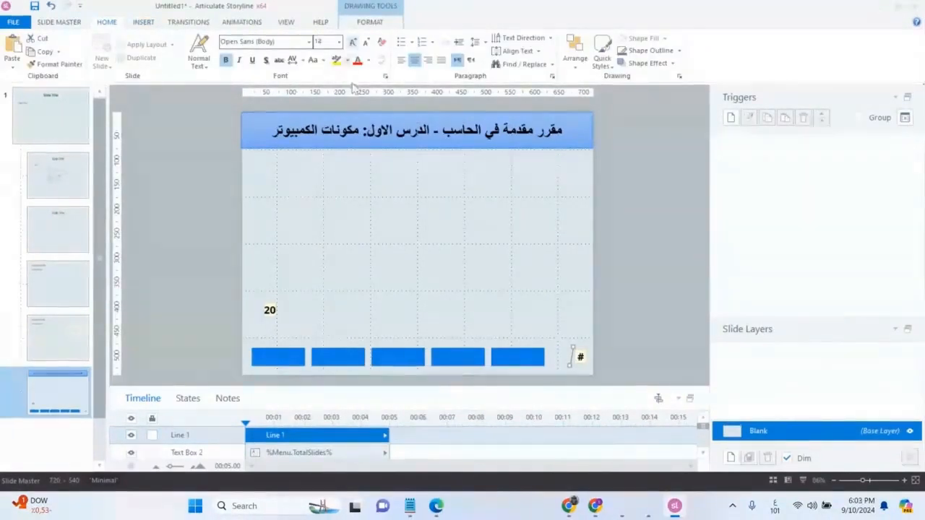
{"action": "left_click", "coordinate": [384, 25]}
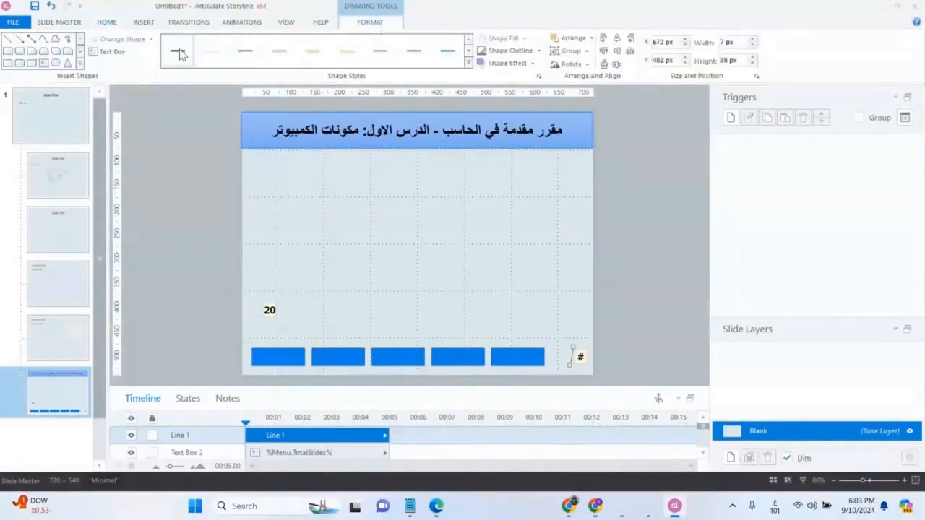
{"action": "left_click", "coordinate": [370, 325]}
Move the total slides box into the gap between the rightmost navigation button and the slash line
{"action": "left_click", "coordinate": [274, 318]}
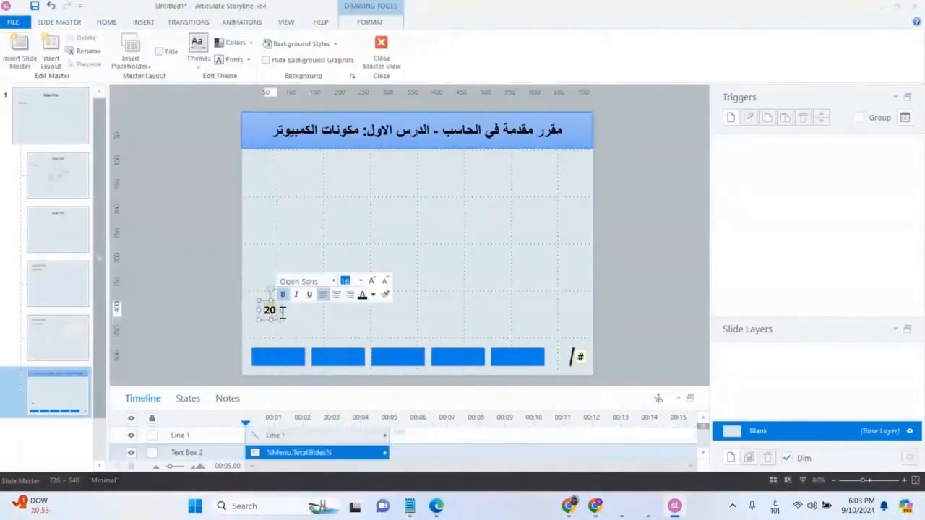
{"action": "left_click_drag", "start_coordinate": [544, 346], "coordinate": [557, 365]}
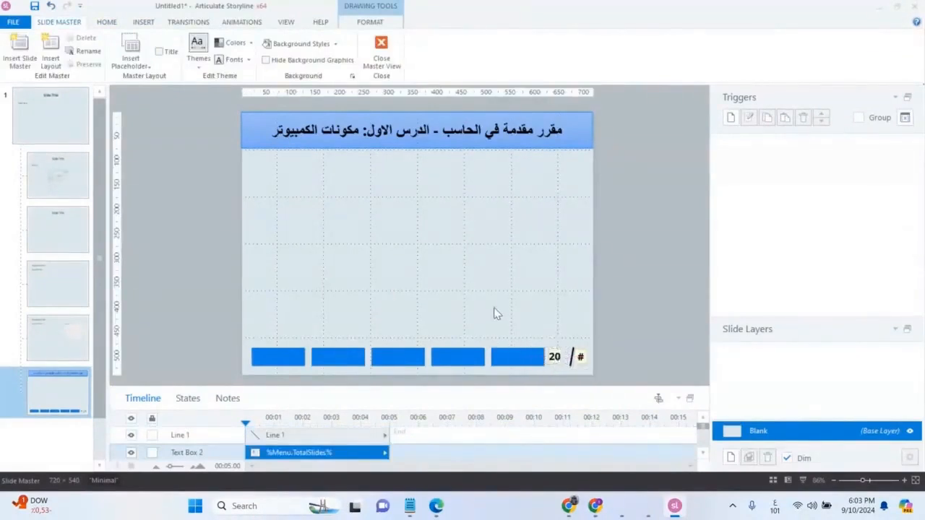
{"action": "left_click", "coordinate": [497, 313]}
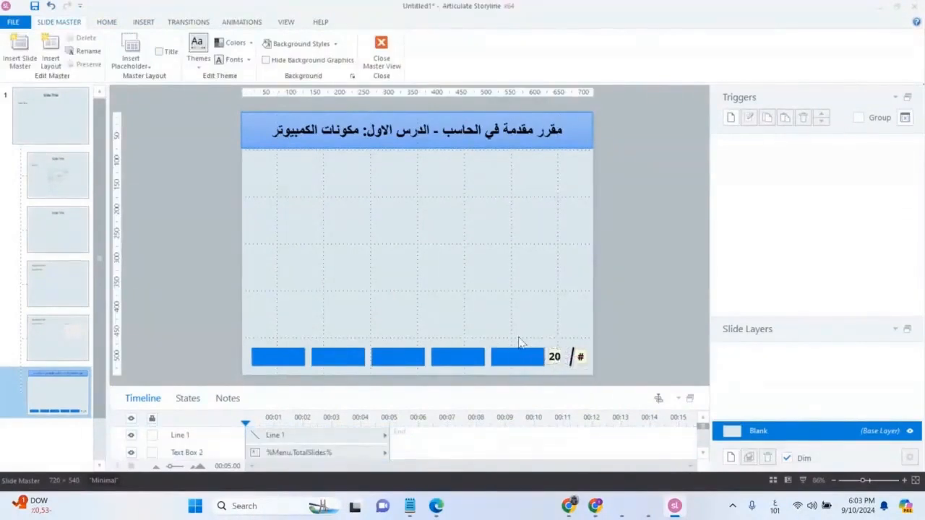
Nudge the total slides box slightly to the right and reposition the slash to separate the two numbers evenly
{"action": "left_click", "coordinate": [552, 357]}
{"action": "key", "text": "Right"}
{"action": "key", "text": "Right"}
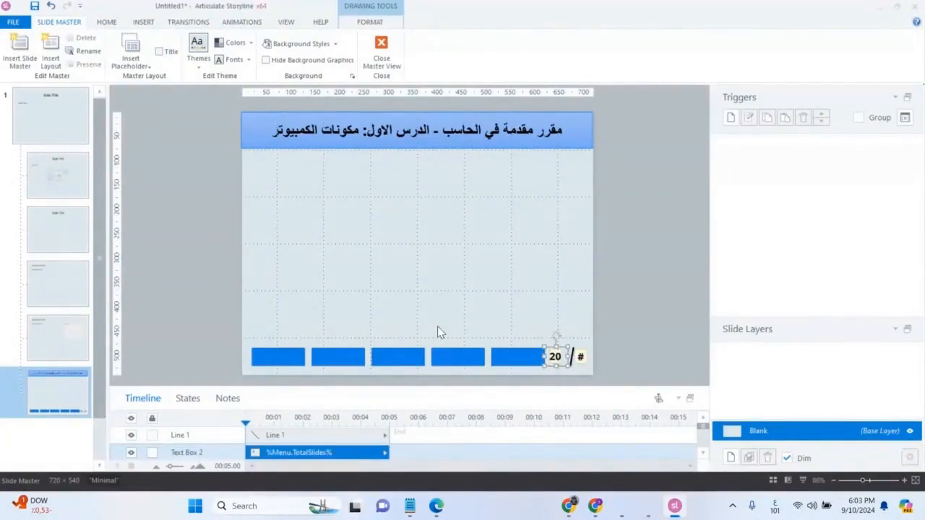
{"action": "left_click", "coordinate": [534, 309]}
{"action": "left_click", "coordinate": [571, 361]}
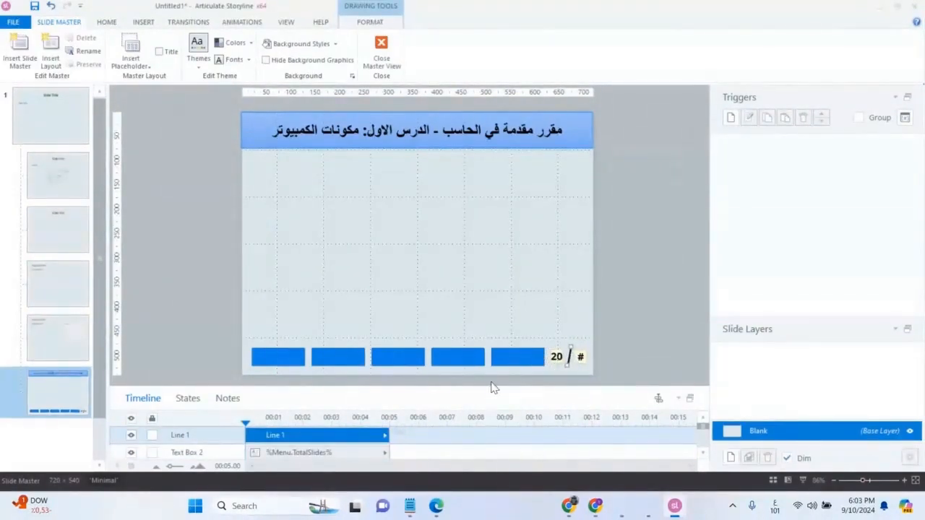
{"action": "left_click", "coordinate": [486, 267]}
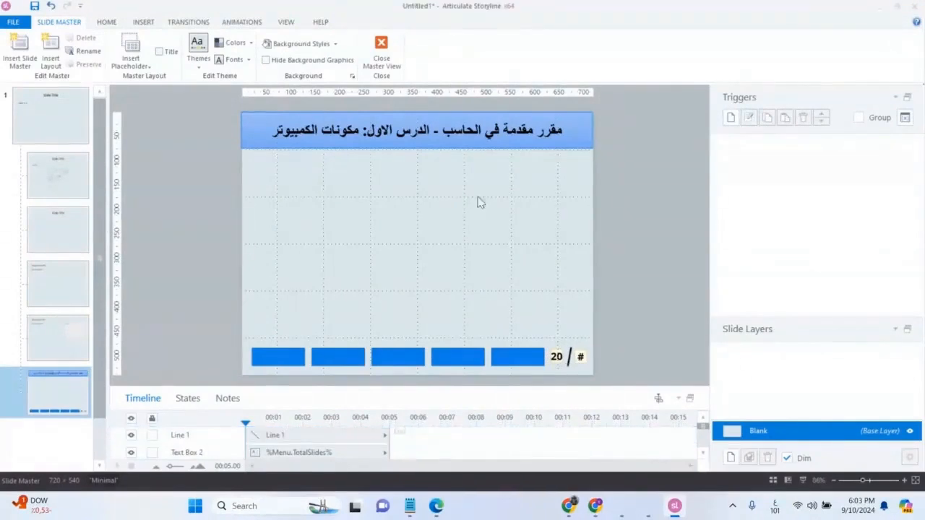
Label the rightmost navigation button "البداية"
{"action": "left_click", "coordinate": [517, 359]}
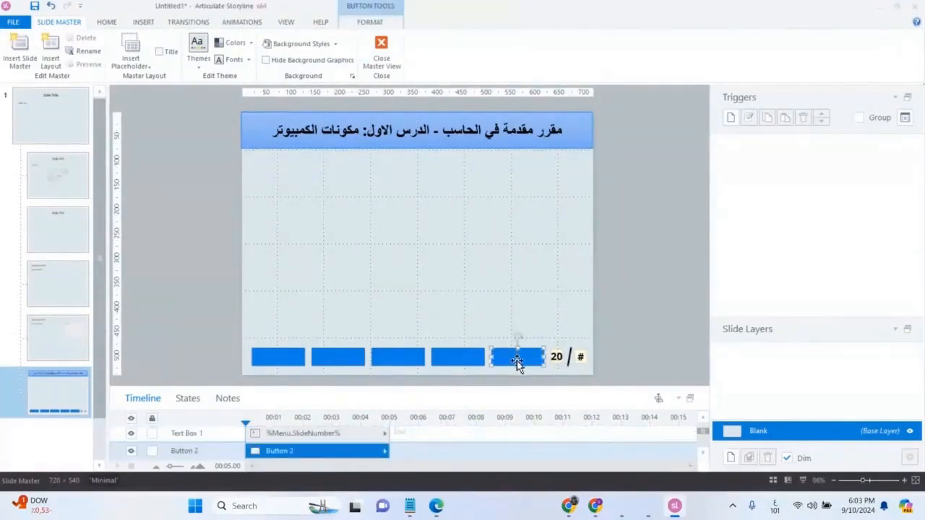
{"action": "right_click", "coordinate": [517, 359]}
{"action": "key", "text": "Escape"}
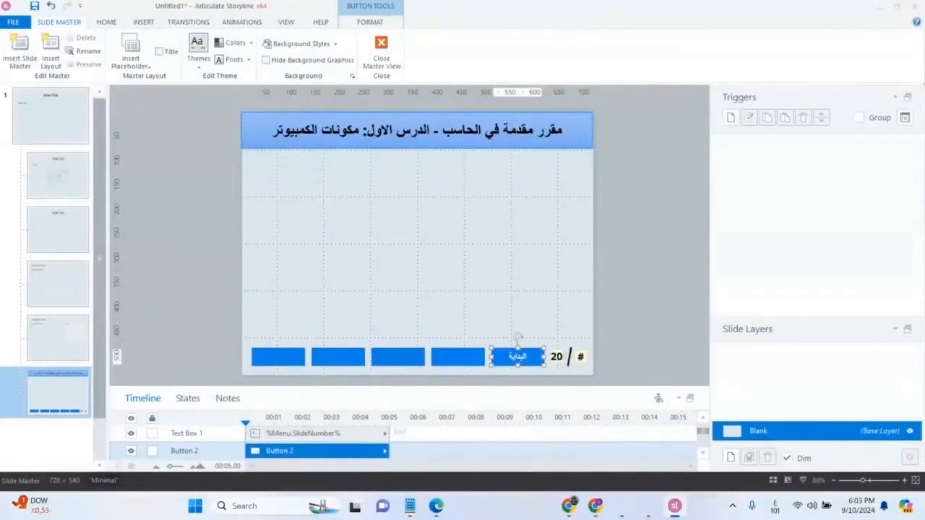
Label the leftmost navigation button "الاختبار"
{"action": "right_click", "coordinate": [268, 365]}
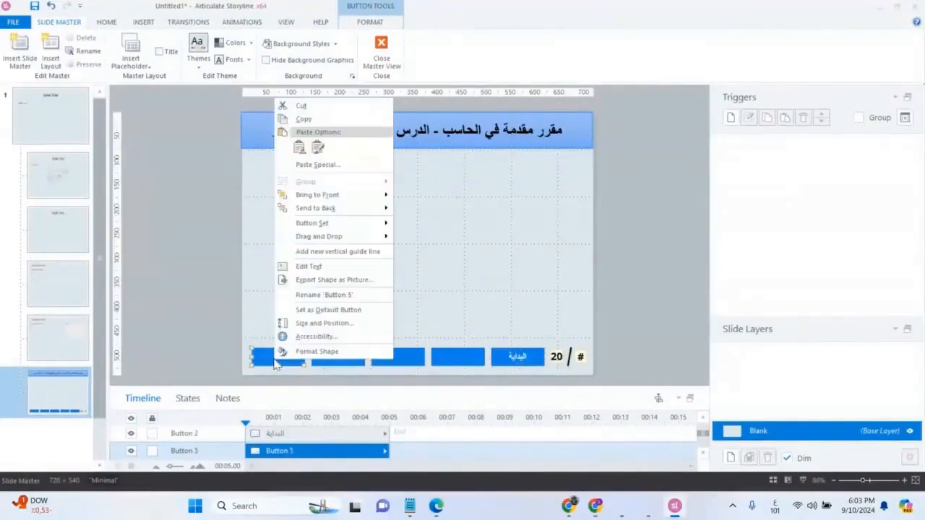
{"action": "left_click", "coordinate": [318, 267]}
{"action": "type", "text": "الاختيار"}
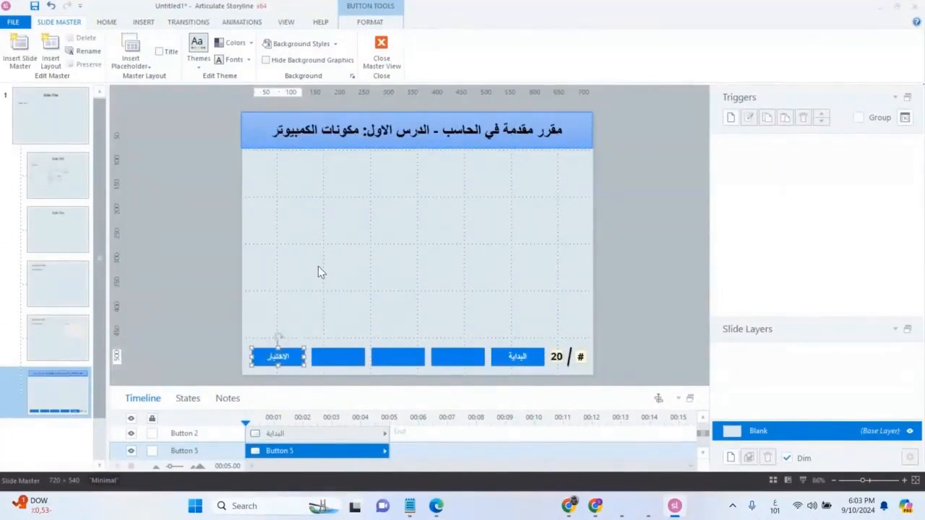
Label the second navigation button from the left "الخاتمة"
{"action": "right_click", "coordinate": [341, 364]}
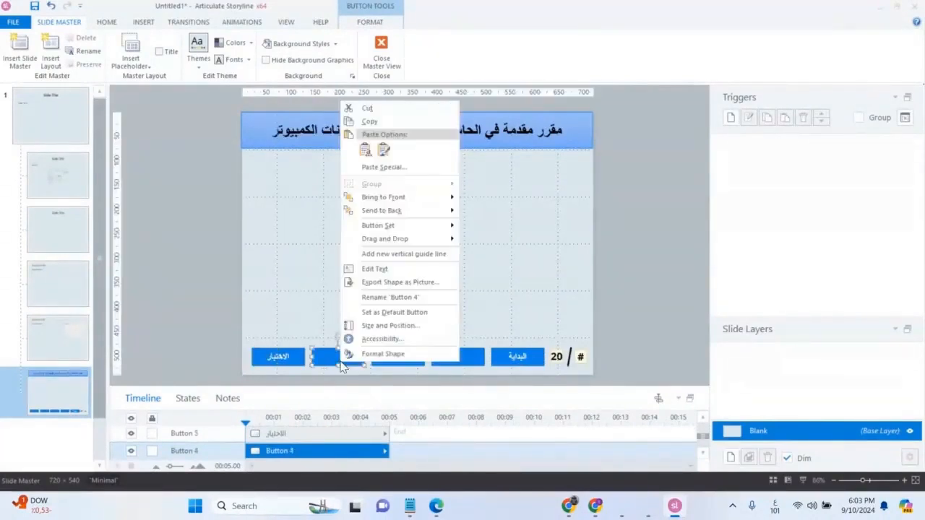
{"action": "left_click", "coordinate": [372, 269]}
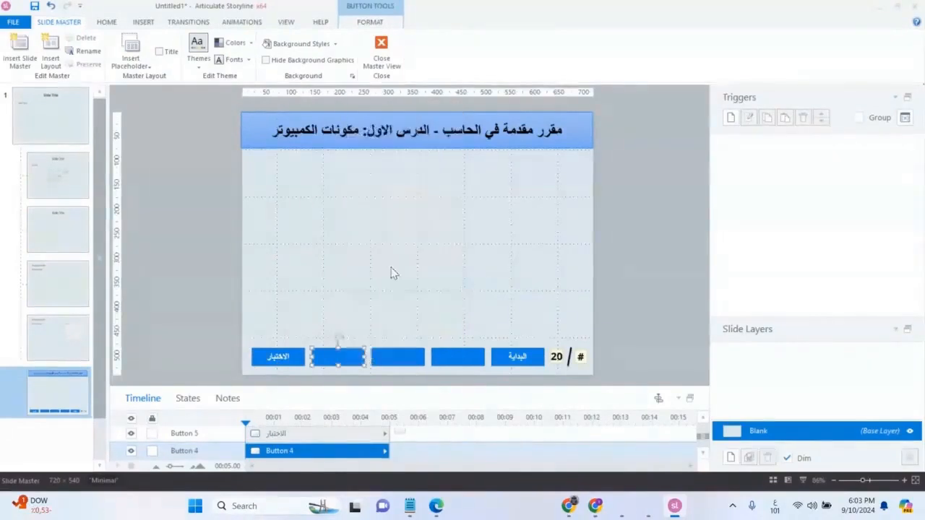
{"action": "type", "text": "الختام"}
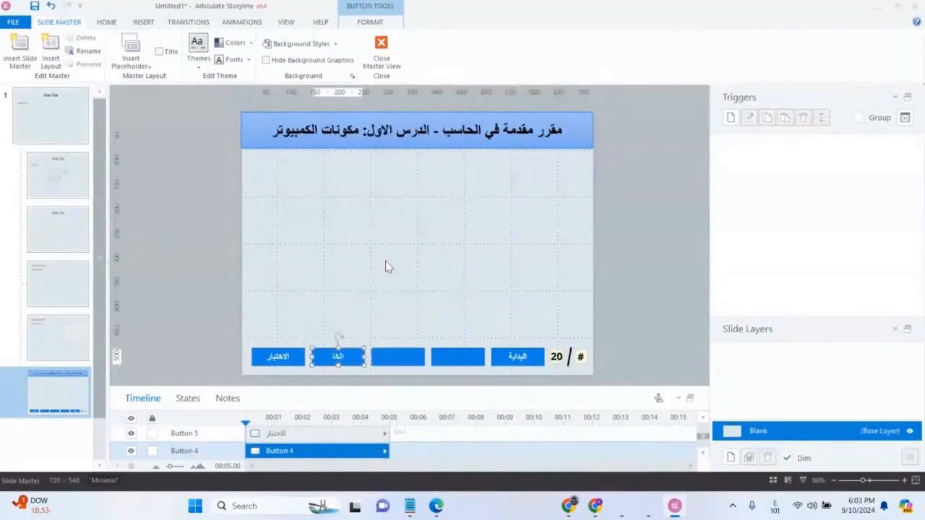
{"action": "type", "text": "ة"}
Label the blank navigation button beside the "البداية" button "المحتويات"
{"action": "left_click", "coordinate": [458, 357]}
{"action": "right_click", "coordinate": [458, 362]}
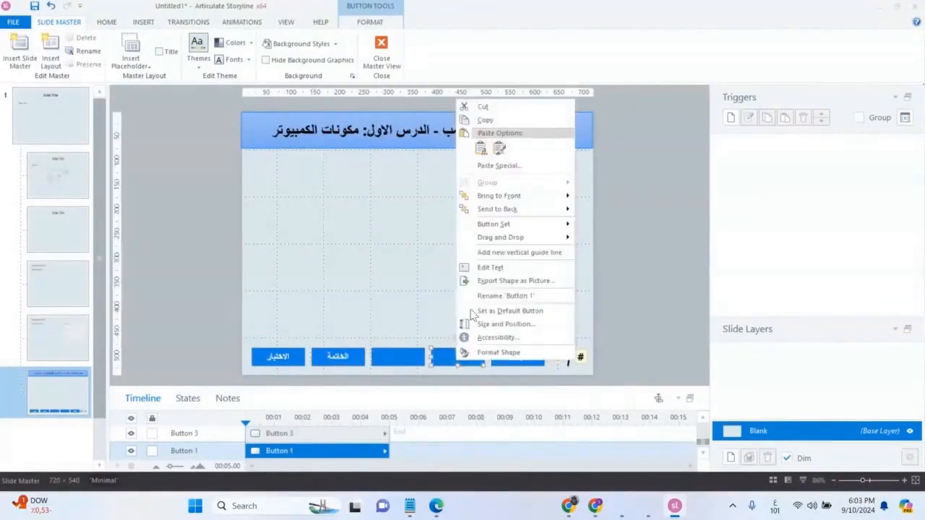
{"action": "left_click", "coordinate": [497, 270]}
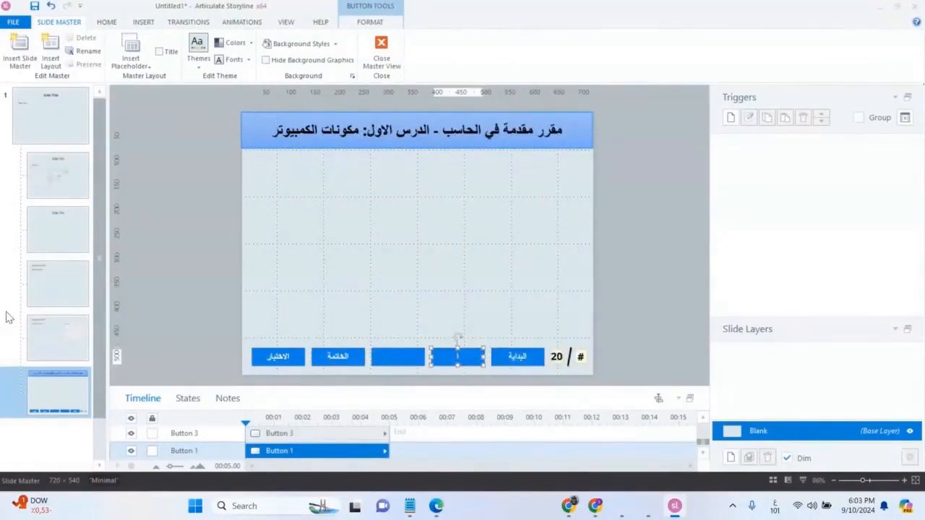
{"action": "type", "text": "المحتويات"}
Label the remaining blank navigation button in the middle of the row "المقدمة"
{"action": "left_click", "coordinate": [400, 359]}
{"action": "right_click", "coordinate": [401, 360]}
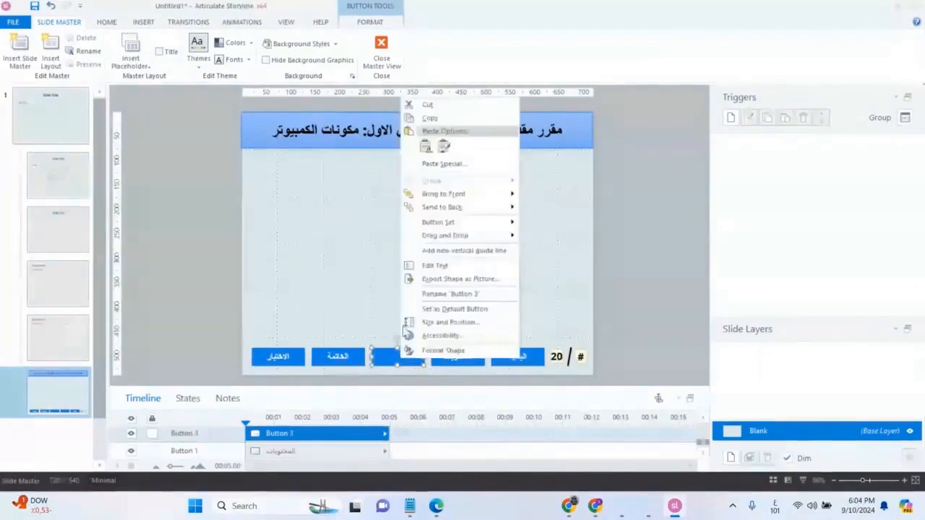
{"action": "left_click", "coordinate": [461, 268]}
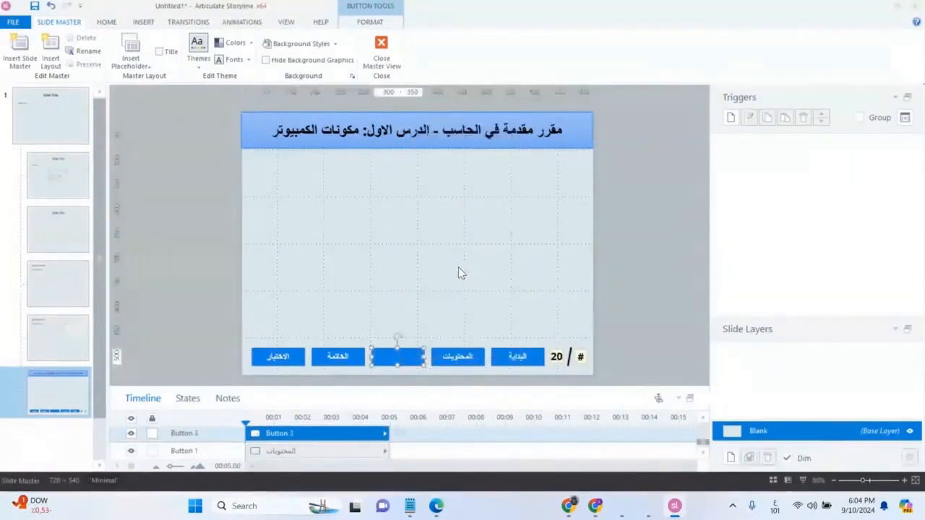
{"action": "type", "text": "المقد"}
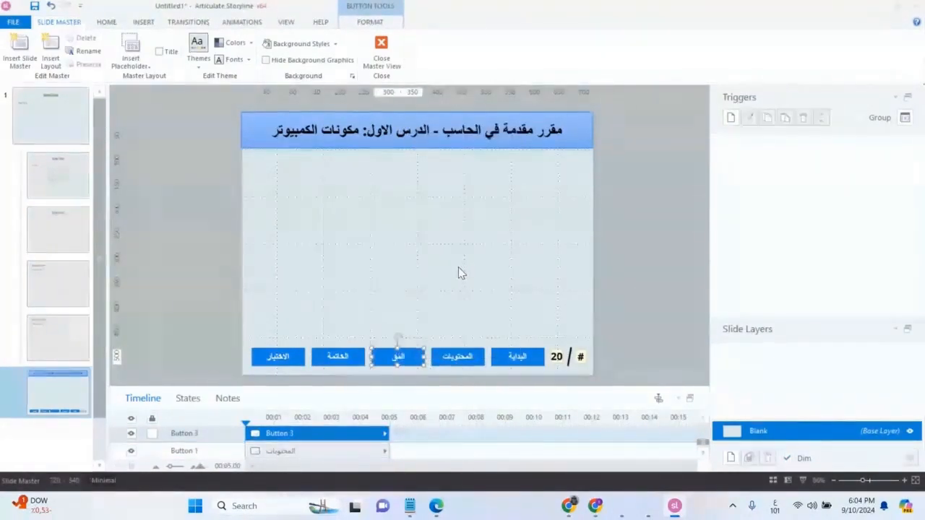
{"action": "type", "text": "مة"}
{"action": "left_click", "coordinate": [425, 281]}
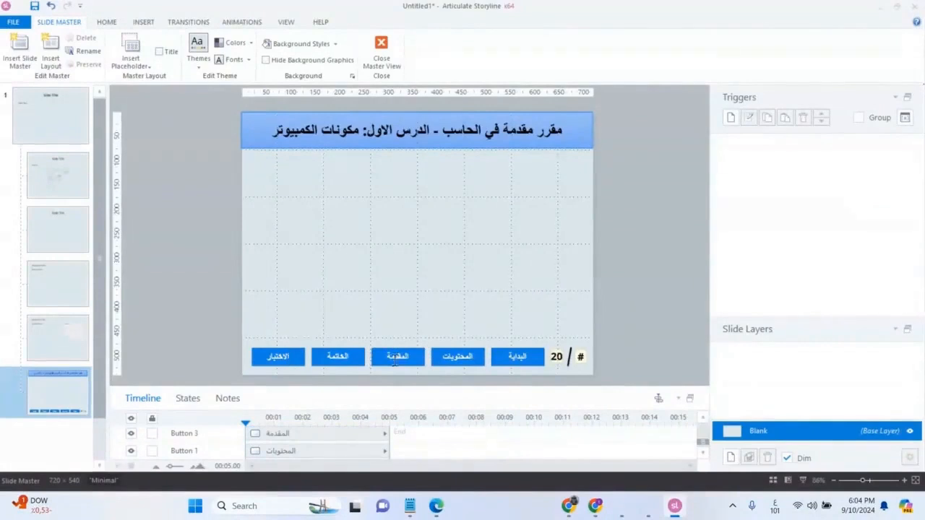
Add a trigger that makes the "البداية" button jump to slide 1.1 "الغلاف"
{"action": "left_click", "coordinate": [526, 350]}
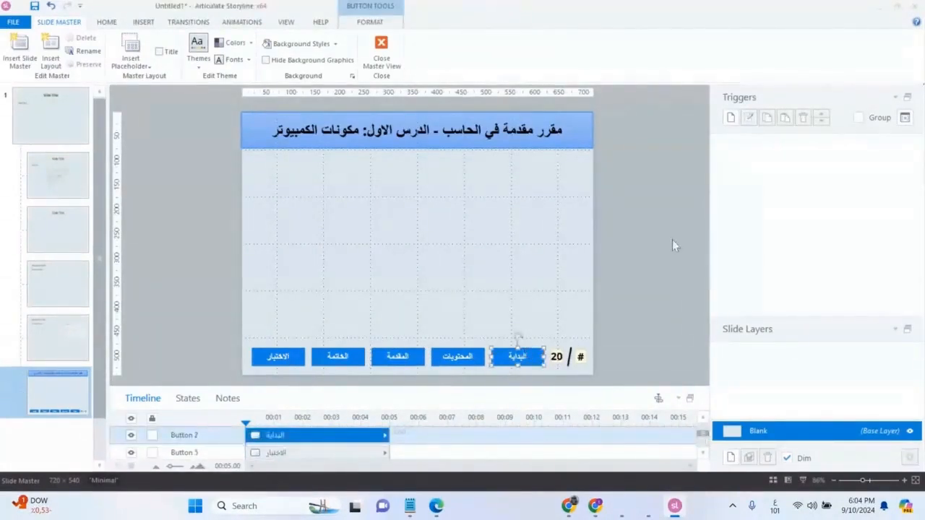
{"action": "left_click", "coordinate": [731, 117]}
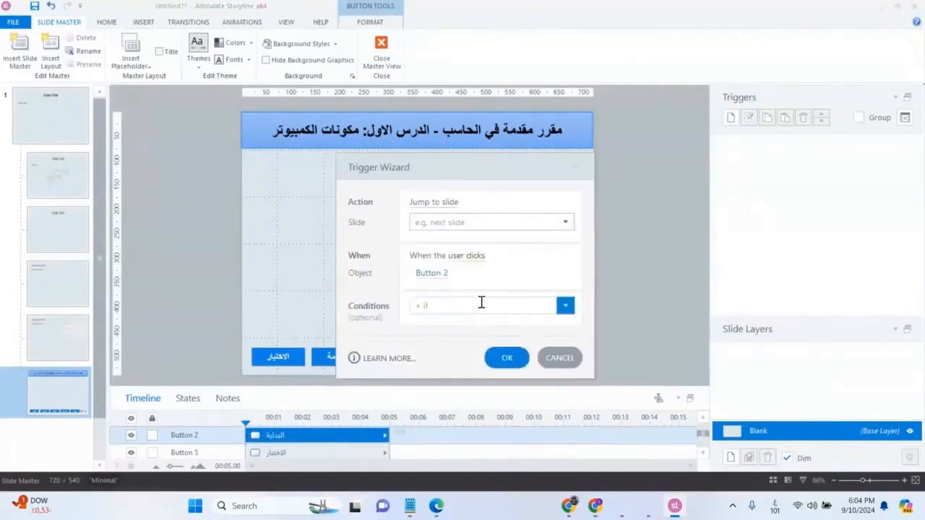
{"action": "left_click", "coordinate": [565, 222]}
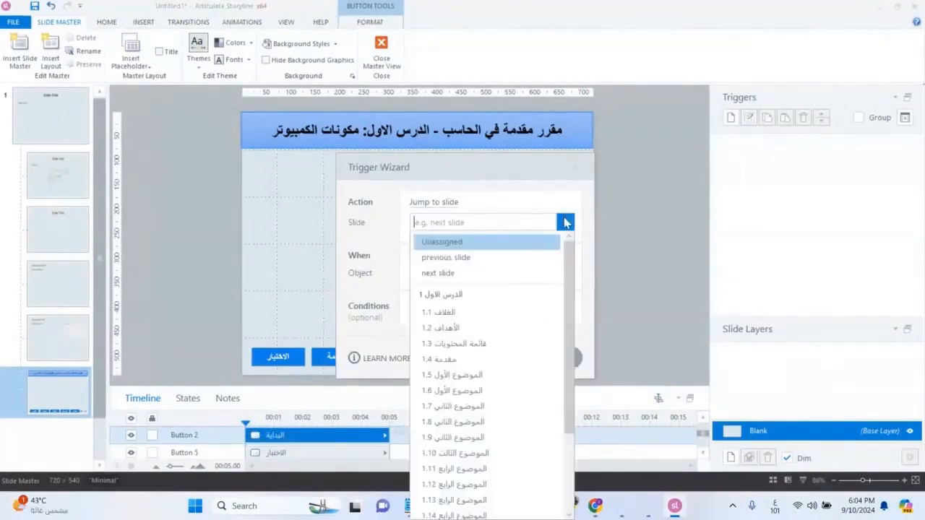
{"action": "left_click", "coordinate": [498, 312]}
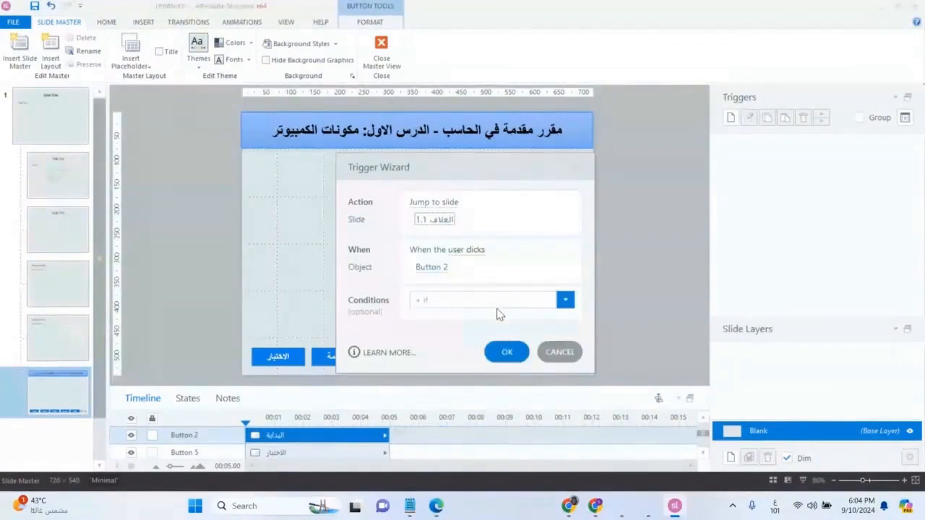
{"action": "left_click", "coordinate": [508, 352]}
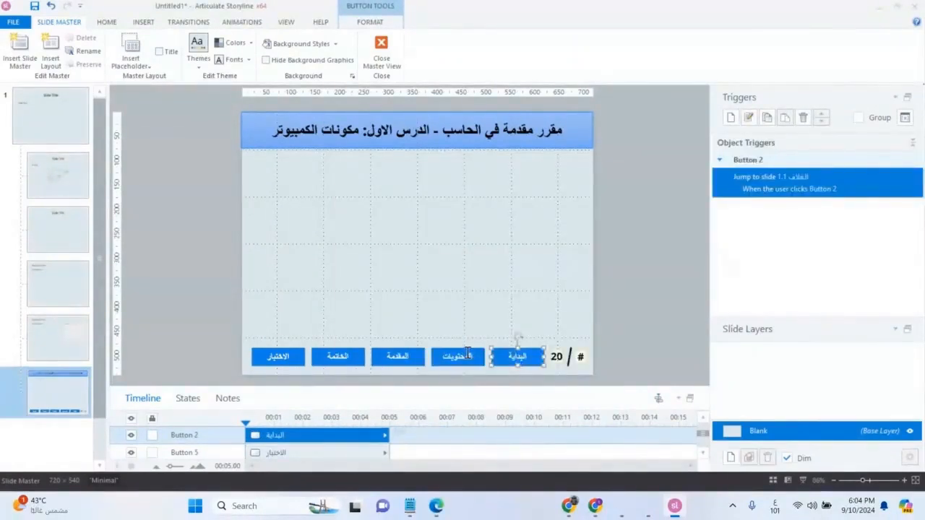
Add a trigger that makes the "المحتويات" button jump to slide 1.3 "قائمة المحتويات"
{"action": "left_click", "coordinate": [466, 350]}
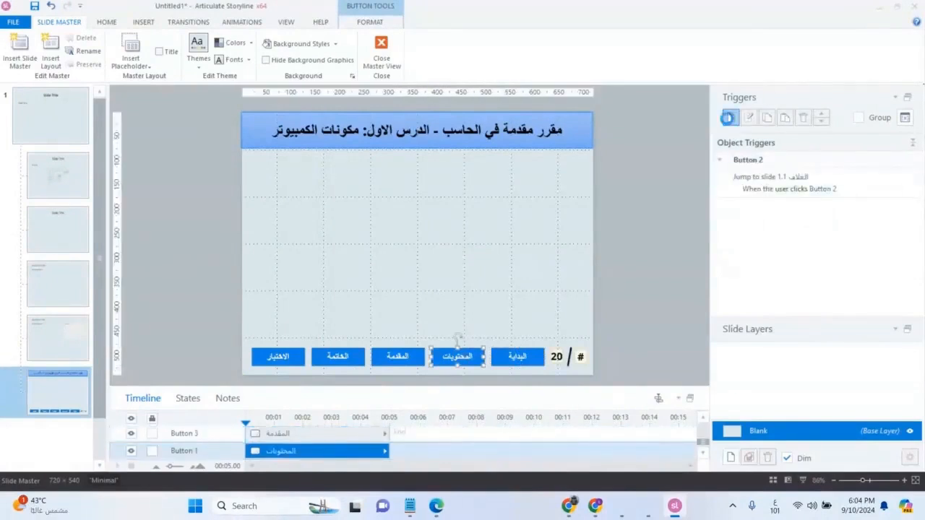
{"action": "left_click", "coordinate": [729, 120]}
{"action": "left_click", "coordinate": [528, 221]}
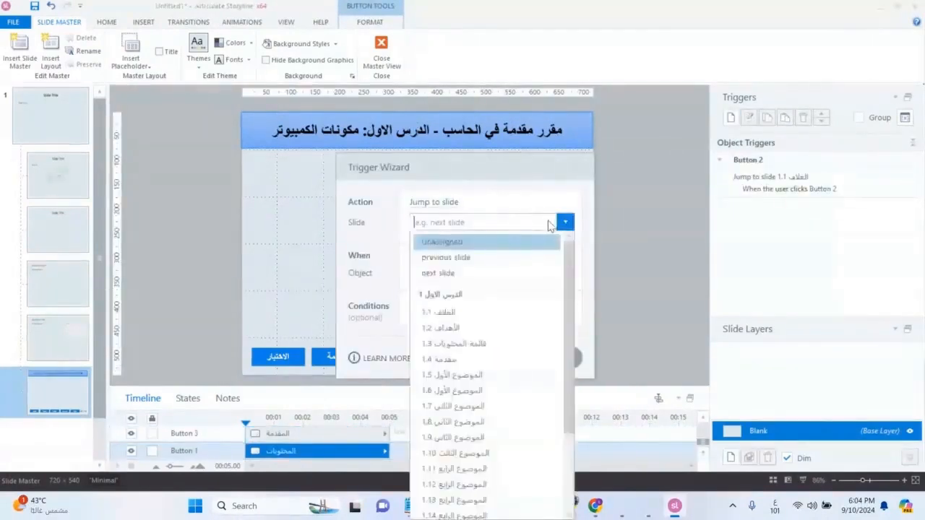
{"action": "left_click", "coordinate": [496, 344]}
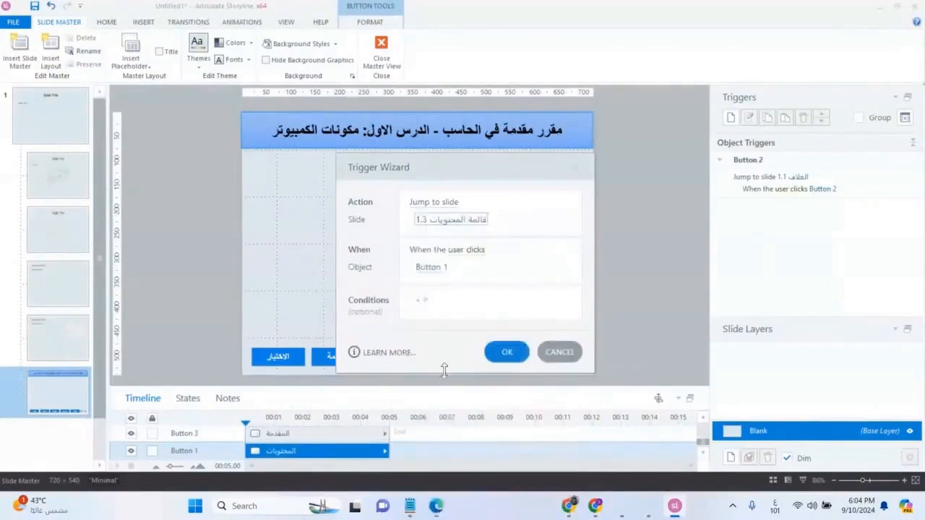
{"action": "left_click", "coordinate": [508, 352]}
Add a trigger that makes the "المقدمة" button jump to slide 1.4 "مقدمة"
{"action": "left_click", "coordinate": [401, 356]}
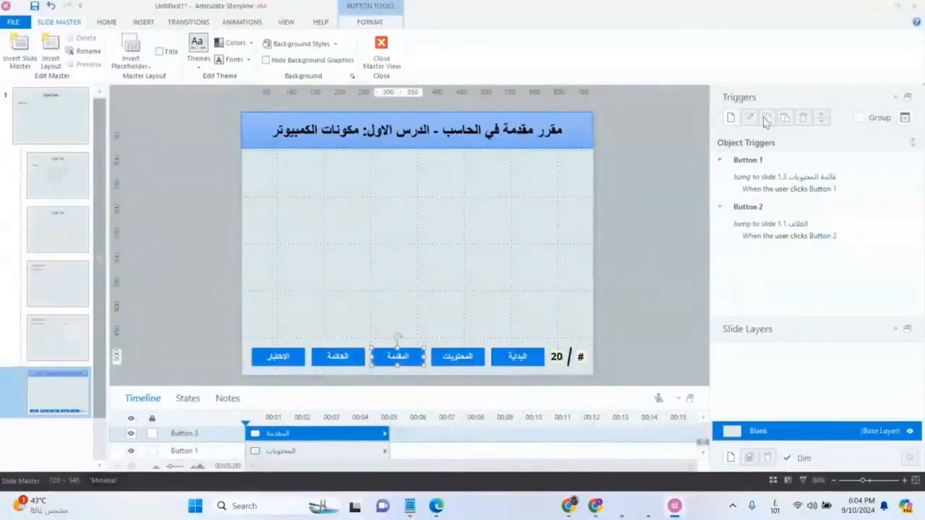
{"action": "left_click", "coordinate": [731, 117]}
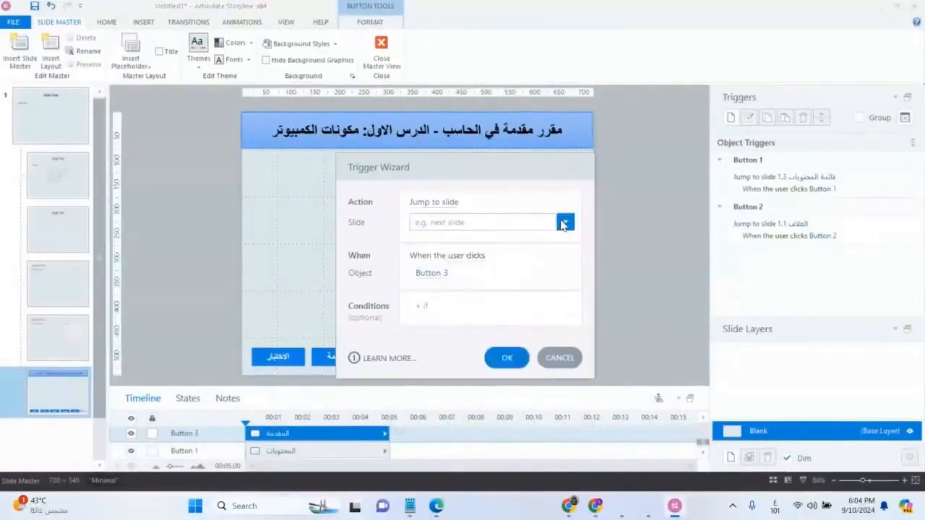
{"action": "left_click", "coordinate": [563, 225]}
{"action": "left_click", "coordinate": [471, 359]}
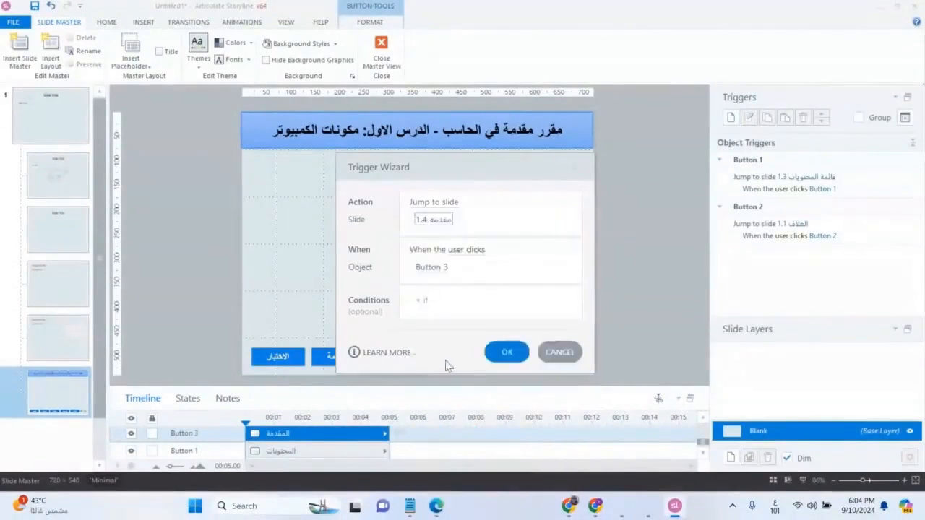
{"action": "left_click", "coordinate": [506, 352]}
Add a trigger that makes the "الخاتمة" button jump to slide 1.15 "الخلاصة"
{"action": "left_click", "coordinate": [337, 356]}
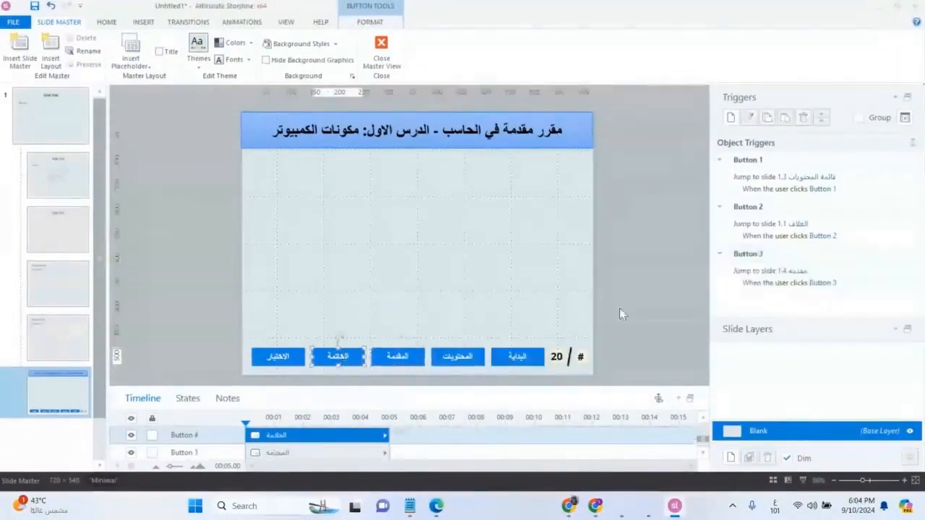
{"action": "left_click", "coordinate": [730, 117]}
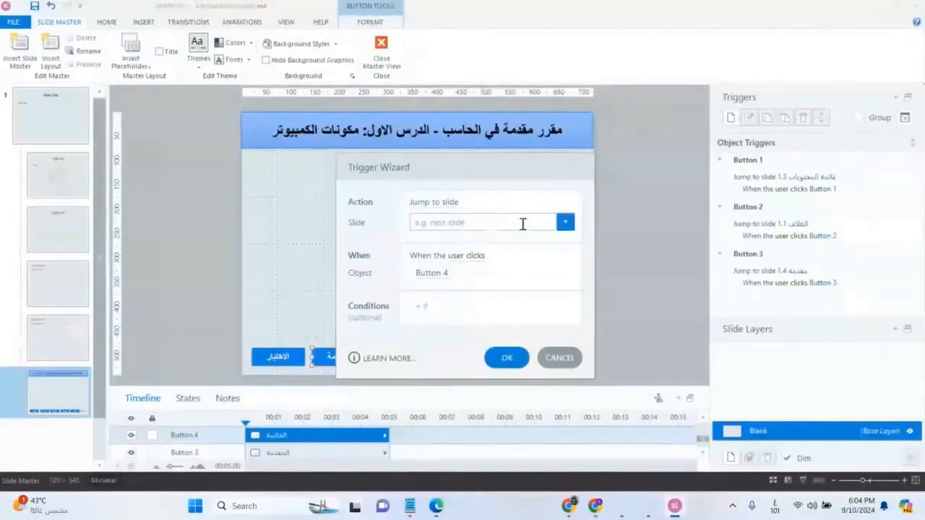
{"action": "left_click", "coordinate": [565, 223]}
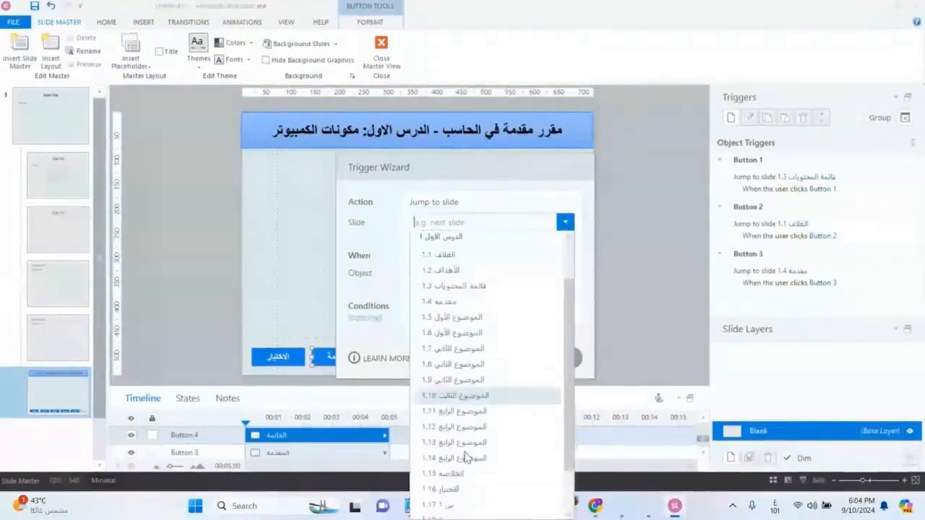
{"action": "left_click", "coordinate": [469, 476]}
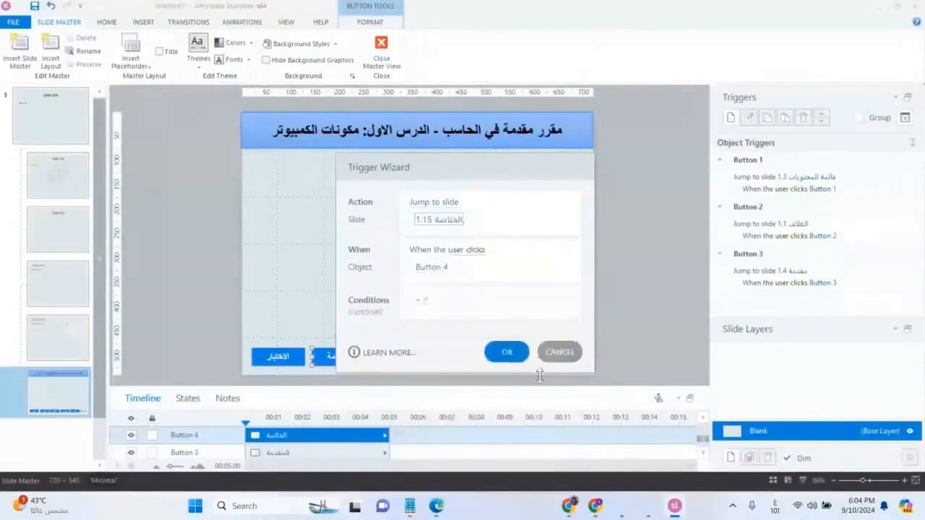
{"action": "left_click", "coordinate": [505, 352]}
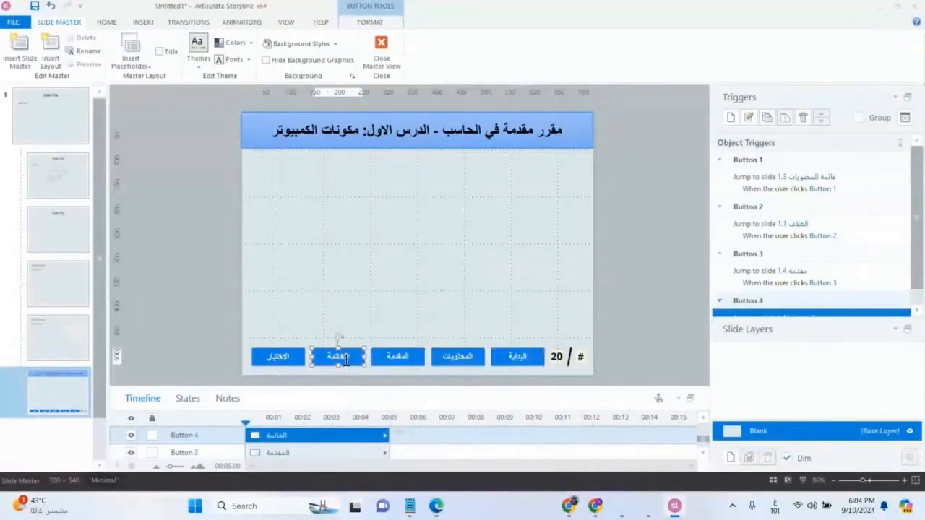
Change the label of the "الخاتمة" button to "الخلاصة" to match its target slide
{"action": "right_click", "coordinate": [346, 360]}
{"action": "key", "text": "BackSpace"}
{"action": "type", "text": "الخلا"}
Add a trigger that makes the "الاختبار" button jump to slide 1.16 "الاختبار"
{"action": "left_click", "coordinate": [280, 357]}
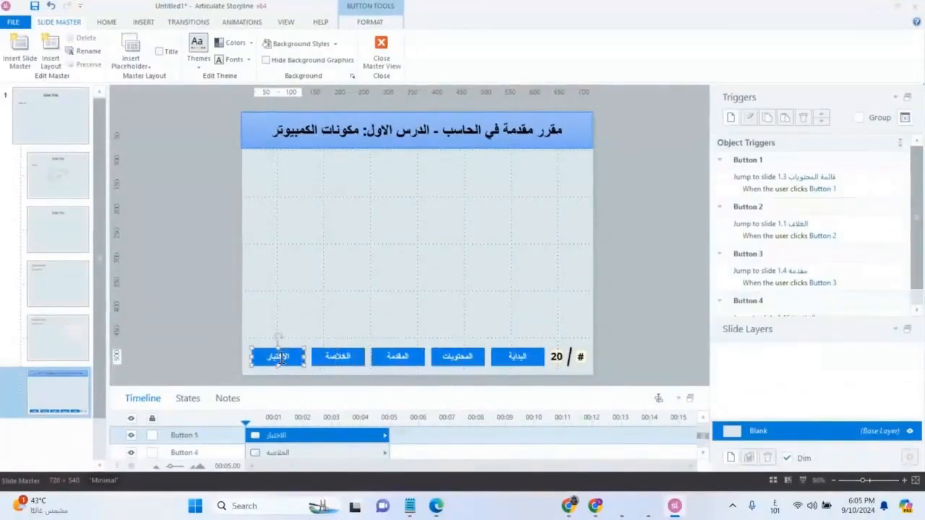
{"action": "left_click", "coordinate": [730, 117]}
{"action": "left_click", "coordinate": [565, 223]}
{"action": "scroll", "coordinate": [520, 361], "scroll_direction": "down", "scroll_amount": 3}
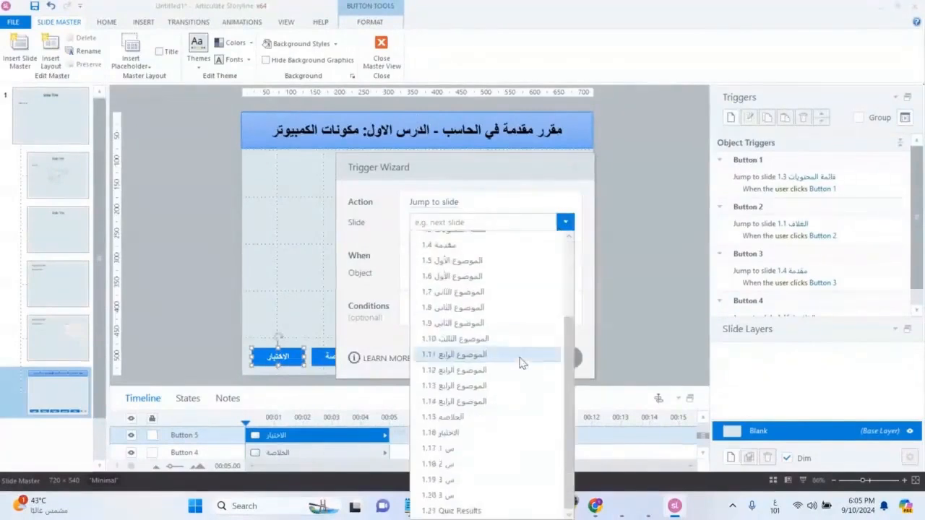
{"action": "left_click", "coordinate": [525, 441]}
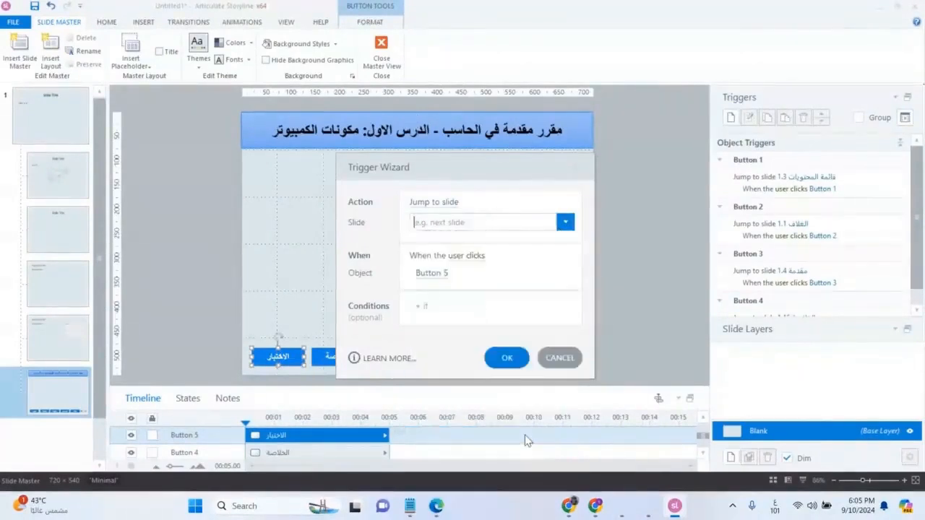
{"action": "left_click", "coordinate": [506, 355]}
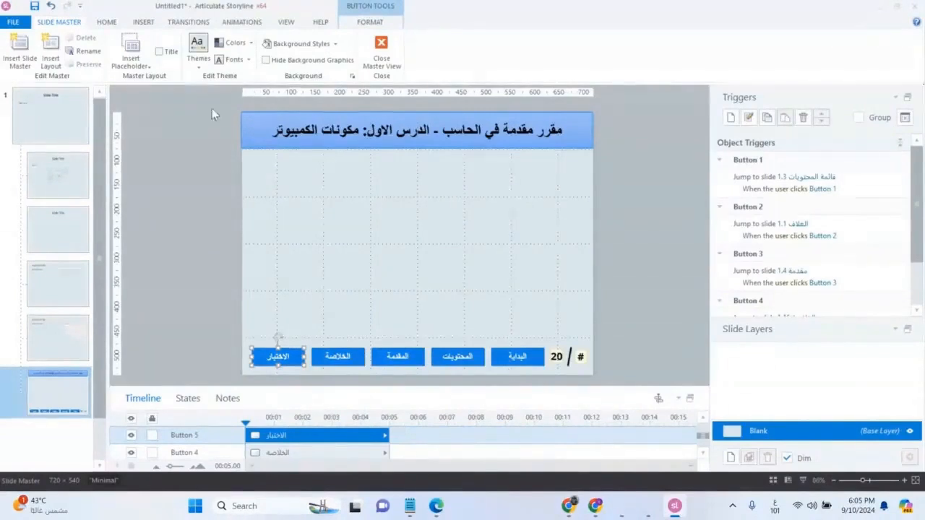
Close the slide master view and check the banner, counter and navigation buttons across the slides in Story View
{"action": "left_click", "coordinate": [388, 51]}
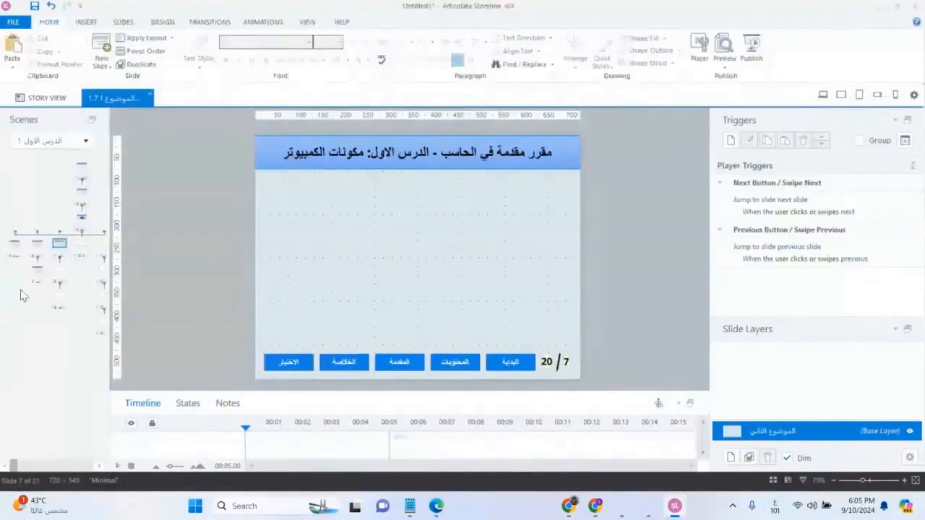
{"action": "left_click", "coordinate": [43, 97]}
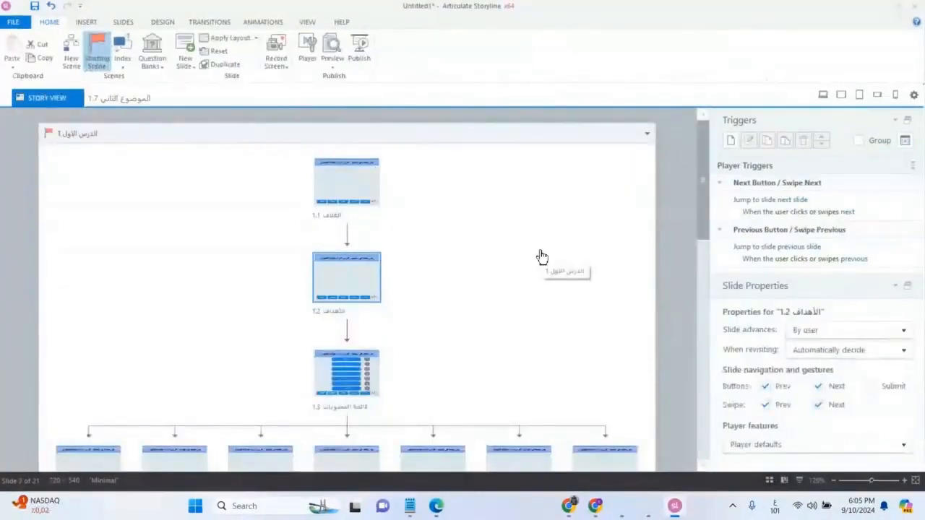
{"action": "scroll", "coordinate": [536, 262], "scroll_direction": "up", "scroll_amount": 5}
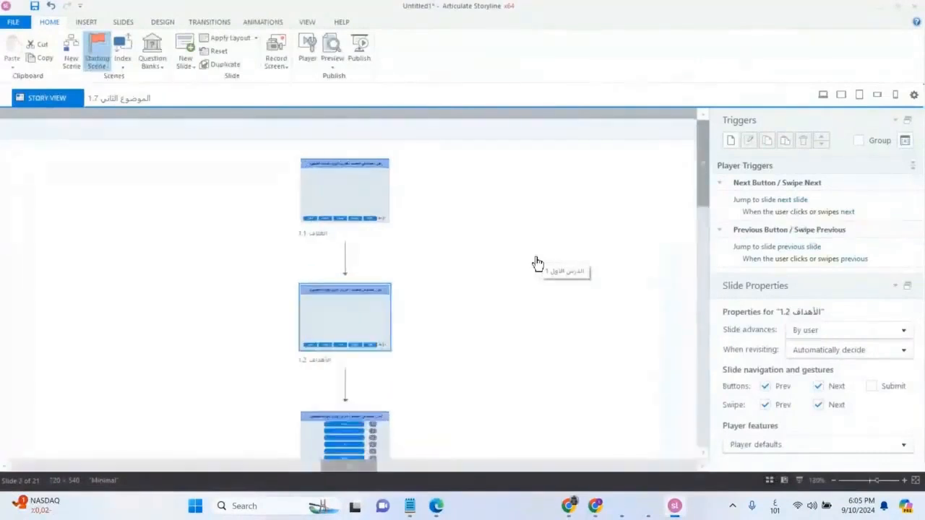
{"action": "scroll", "coordinate": [537, 262], "scroll_direction": "up", "scroll_amount": 2}
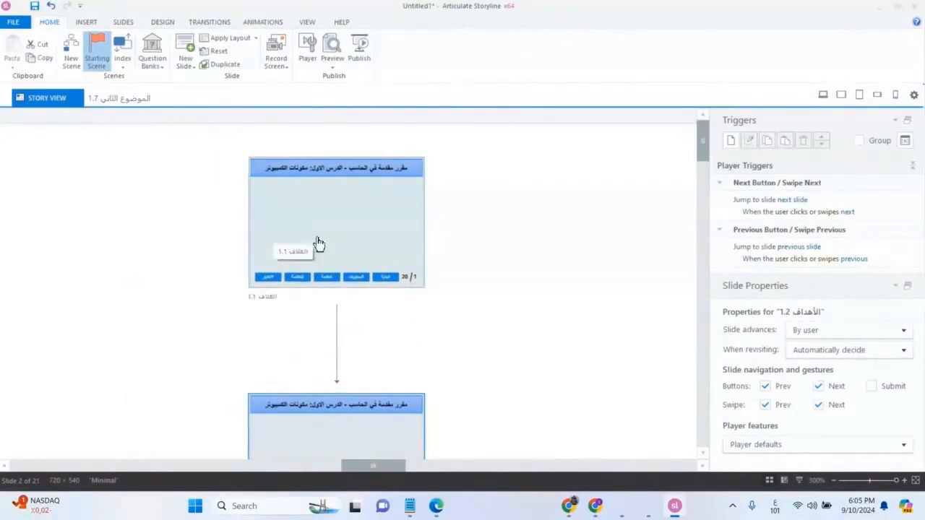
{"action": "scroll", "coordinate": [316, 243], "scroll_direction": "down", "scroll_amount": 1}
{"action": "scroll", "coordinate": [318, 244], "scroll_direction": "down", "scroll_amount": 3}
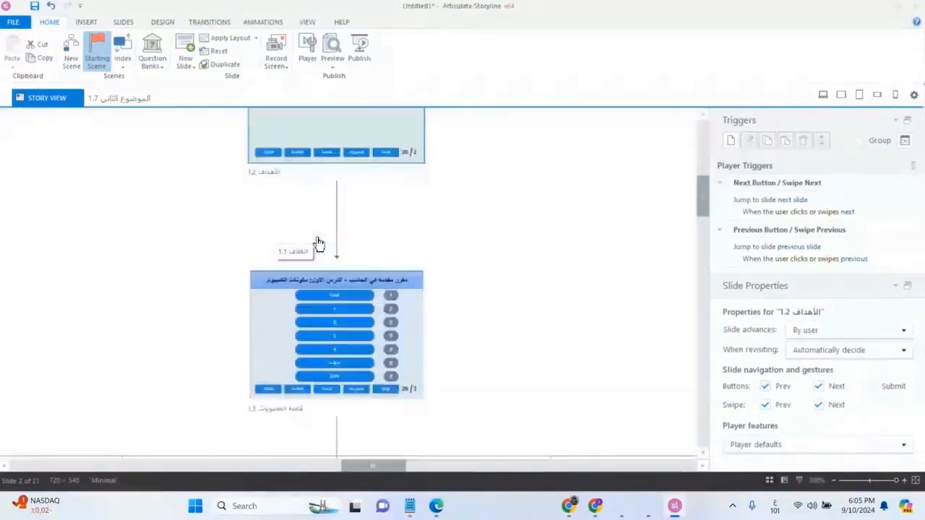
{"action": "scroll", "coordinate": [319, 243], "scroll_direction": "down", "scroll_amount": 3}
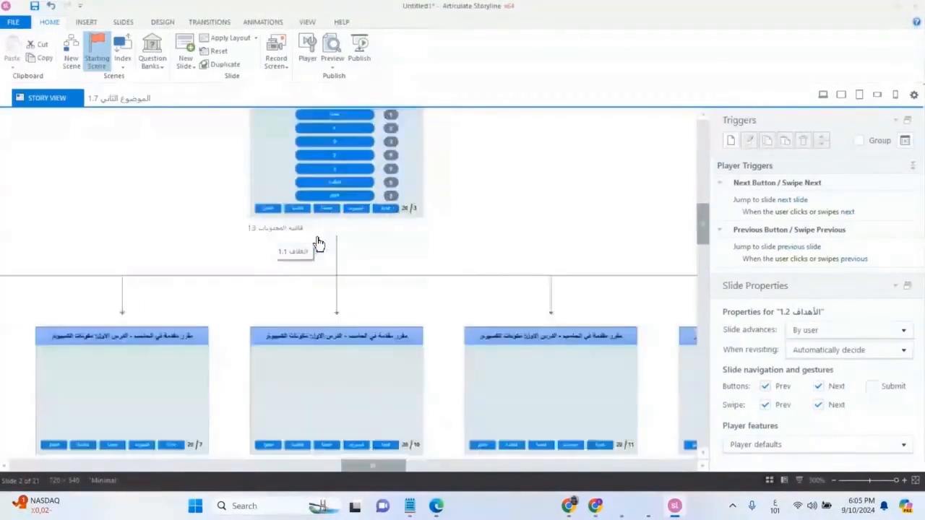
Review the topic, test, question and Quiz Results slides in Story View to see which ones carry the banner, counter and navigation buttons
{"action": "scroll", "coordinate": [319, 243], "scroll_direction": "down", "scroll_amount": 1}
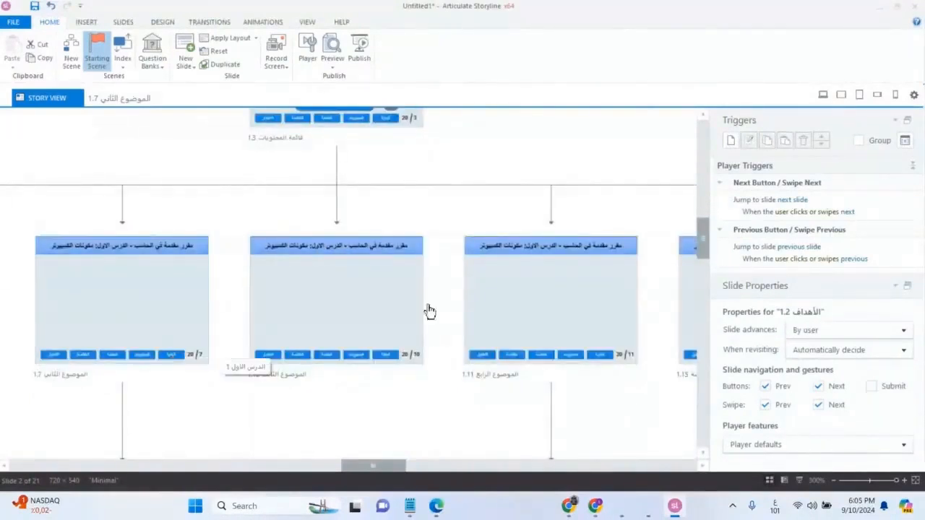
{"action": "scroll", "coordinate": [463, 303], "scroll_direction": "down", "scroll_amount": 1}
{"action": "scroll", "coordinate": [464, 304], "scroll_direction": "down", "scroll_amount": 7}
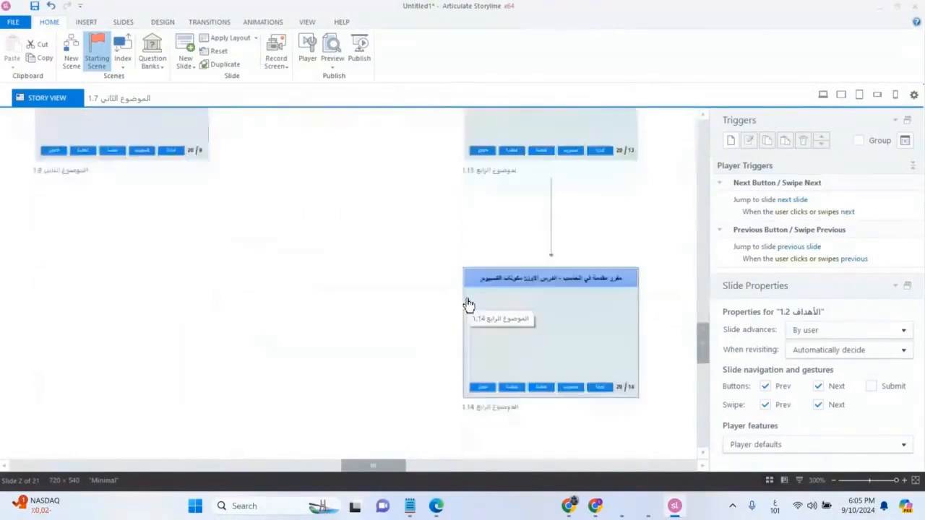
{"action": "left_click_drag", "start_coordinate": [379, 466], "coordinate": [656, 485]}
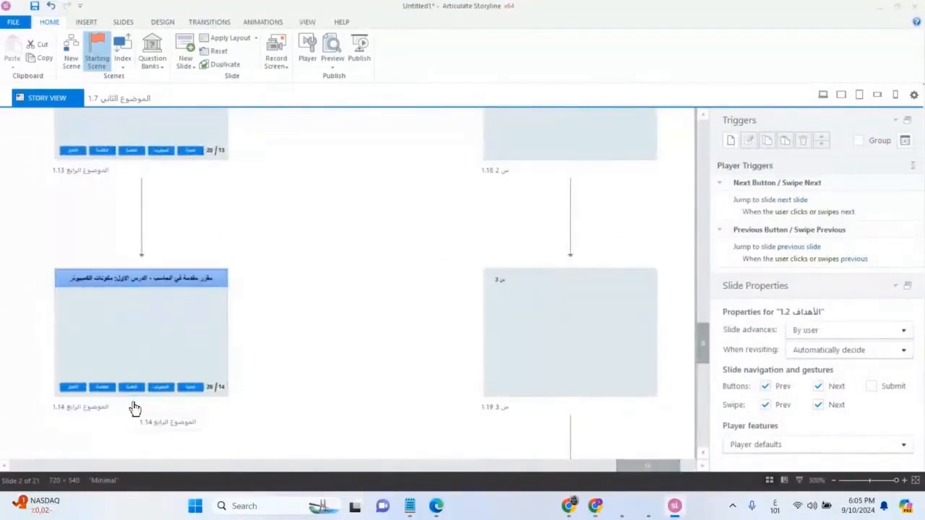
{"action": "scroll", "coordinate": [483, 368], "scroll_direction": "up", "scroll_amount": 2}
{"action": "scroll", "coordinate": [496, 360], "scroll_direction": "up", "scroll_amount": 3}
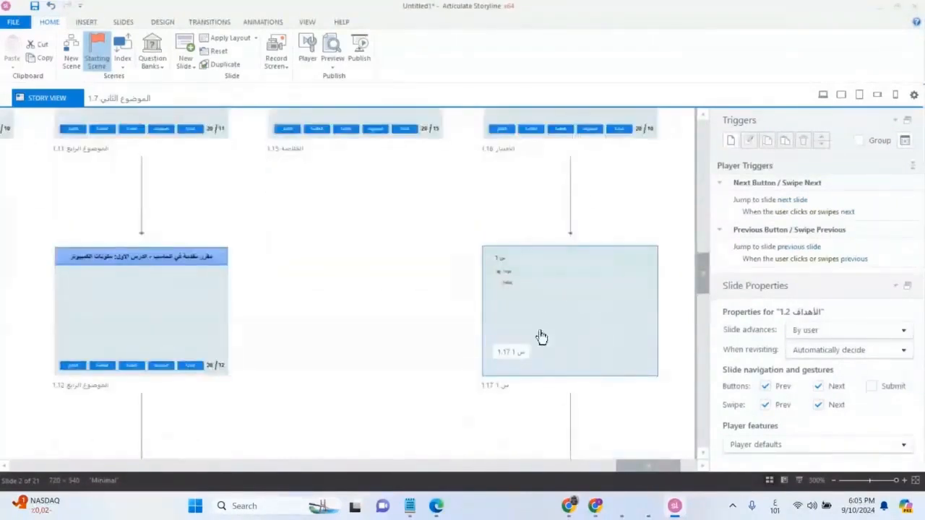
{"action": "scroll", "coordinate": [627, 343], "scroll_direction": "down", "scroll_amount": 5}
{"action": "scroll", "coordinate": [629, 342], "scroll_direction": "down", "scroll_amount": 5}
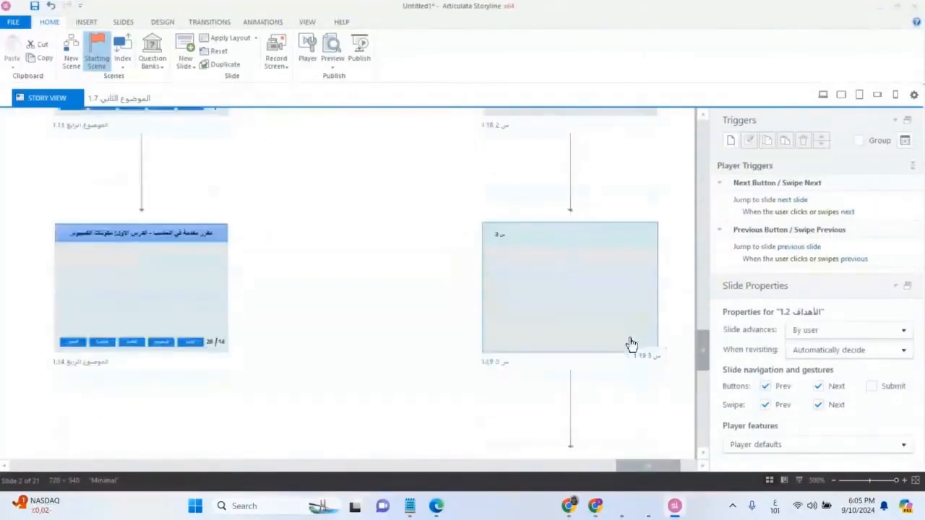
{"action": "scroll", "coordinate": [643, 354], "scroll_direction": "down", "scroll_amount": 5}
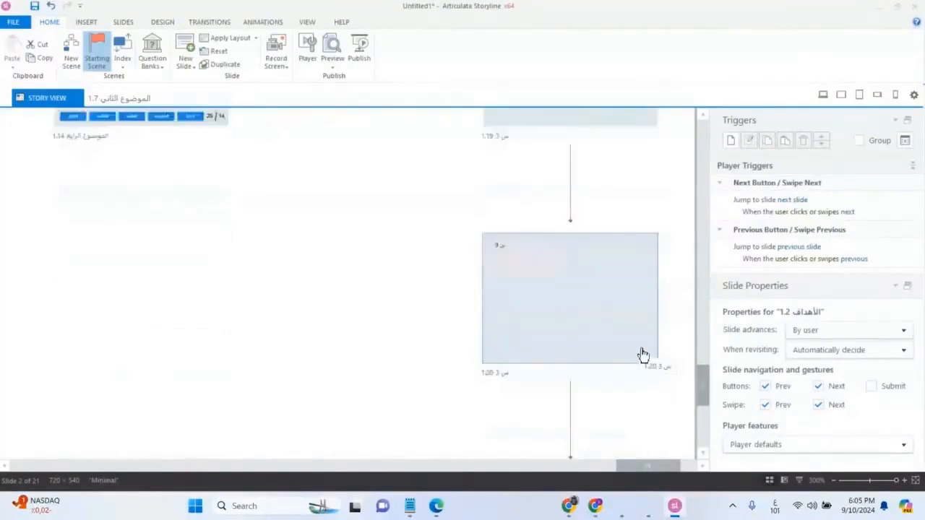
{"action": "scroll", "coordinate": [645, 359], "scroll_direction": "down", "scroll_amount": 2}
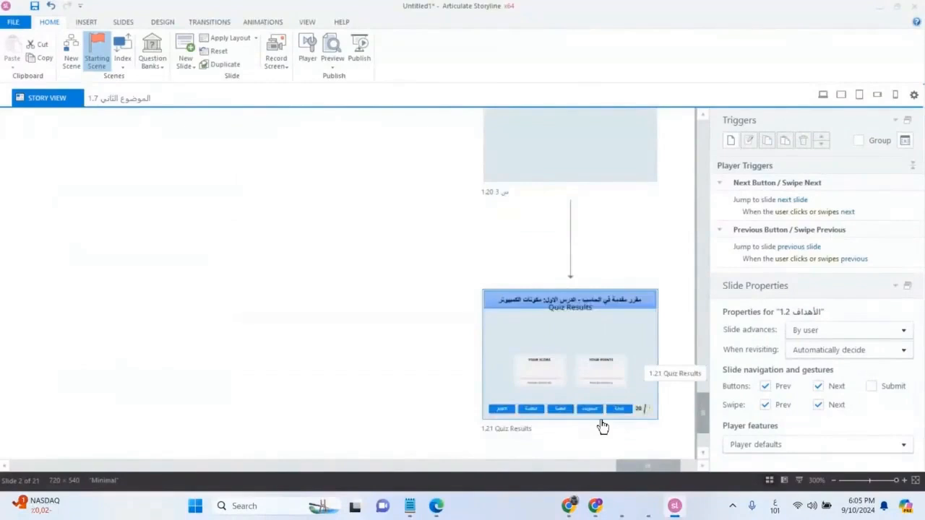
Check which slide layout is applied to slide 1.21 Quiz Results, leaving its layout as it is
{"action": "left_click", "coordinate": [516, 342]}
{"action": "right_click", "coordinate": [517, 341]}
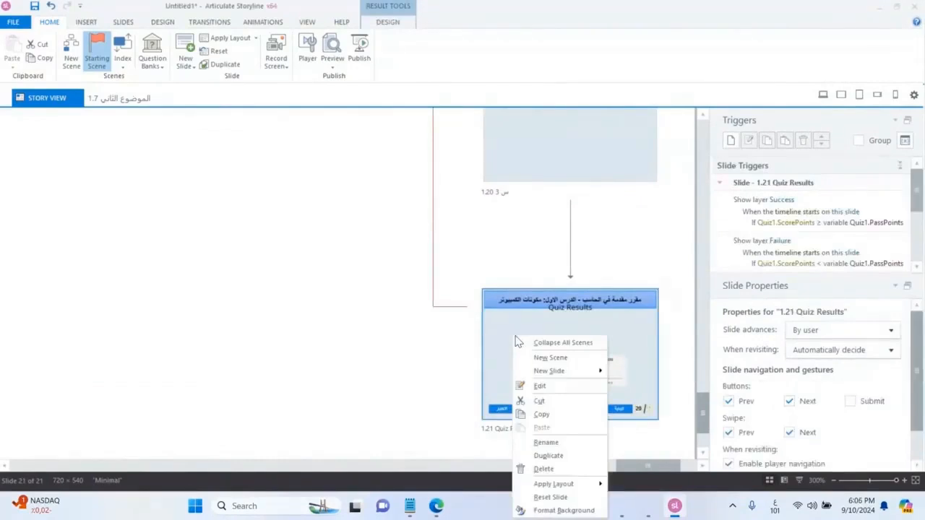
{"action": "mouse_move", "coordinate": [578, 491]}
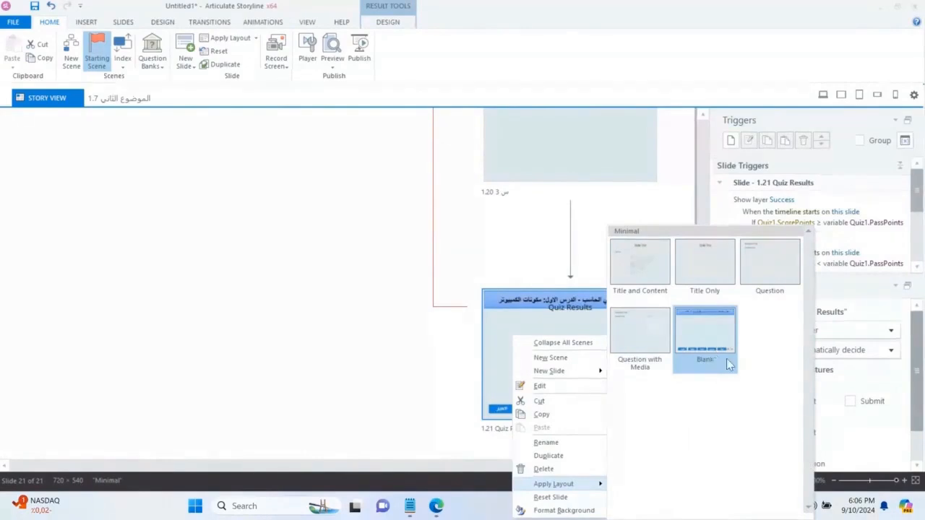
{"action": "left_click", "coordinate": [314, 219]}
Open the slide master view at the Blank layout used by the Quiz Results slide
{"action": "left_click", "coordinate": [389, 23]}
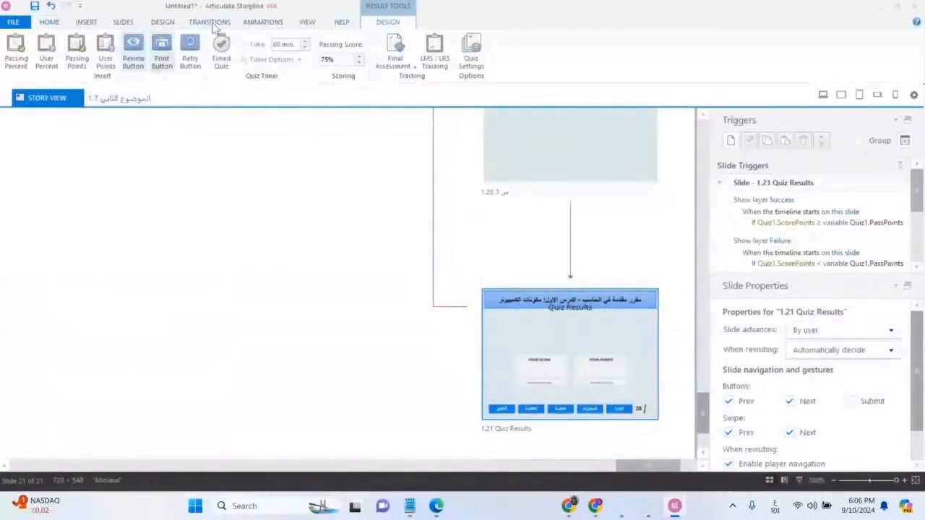
{"action": "left_click", "coordinate": [308, 26]}
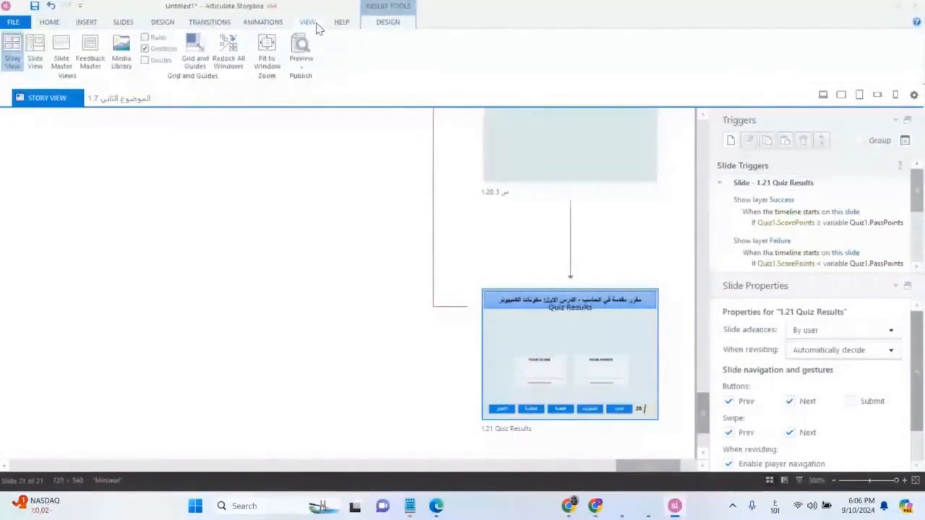
{"action": "left_click", "coordinate": [54, 62]}
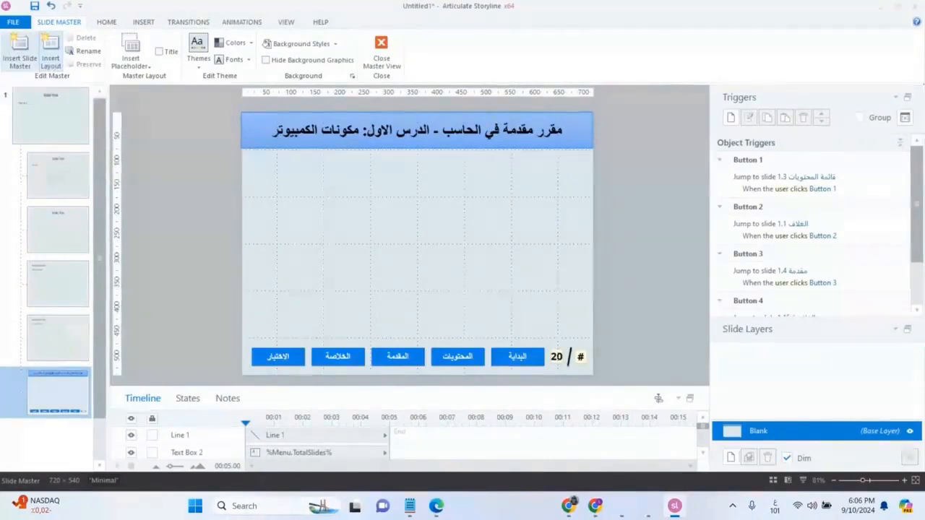
Try to insert a new slide master, undo it, and reselect the Blank layout of the Minimal master
{"action": "left_click", "coordinate": [28, 55]}
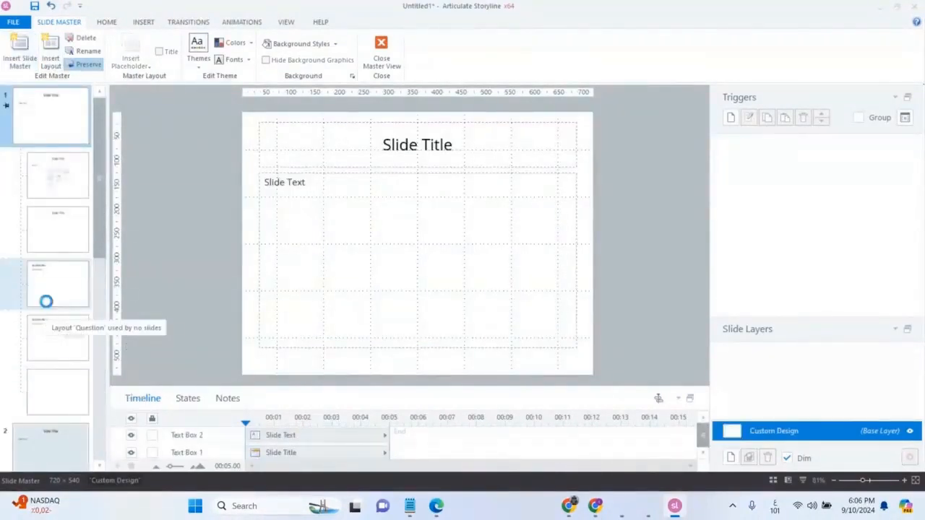
{"action": "scroll", "coordinate": [47, 305], "scroll_direction": "down", "scroll_amount": 5}
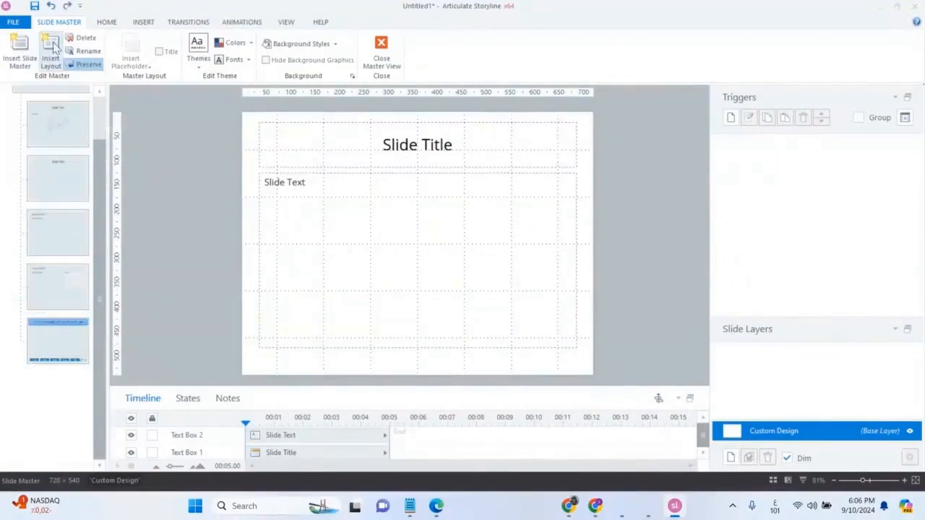
{"action": "left_click", "coordinate": [54, 347]}
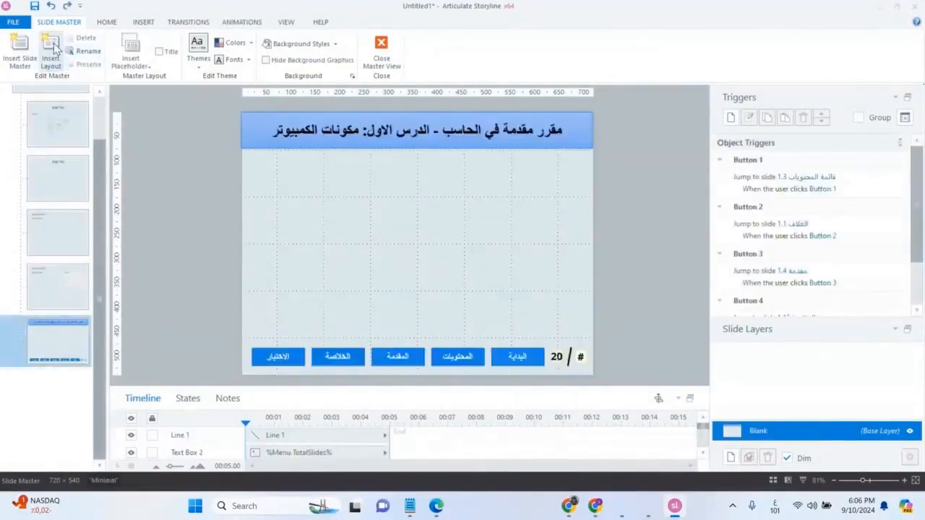